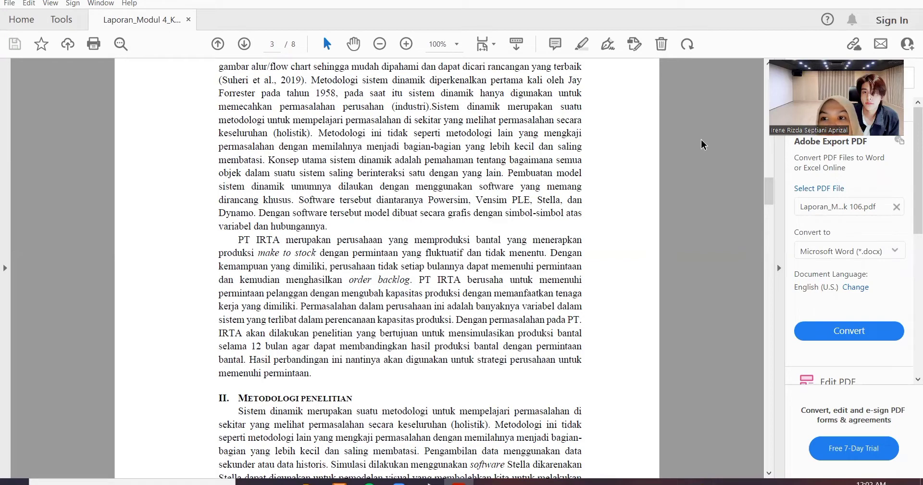
- Switch from the PDF report to the STELLA model and add a stock named JUMLAH PERMINTAAN in the upper part of the page
{"action": "left_click", "coordinate": [853, 1]}
{"action": "left_click", "coordinate": [617, 114]}
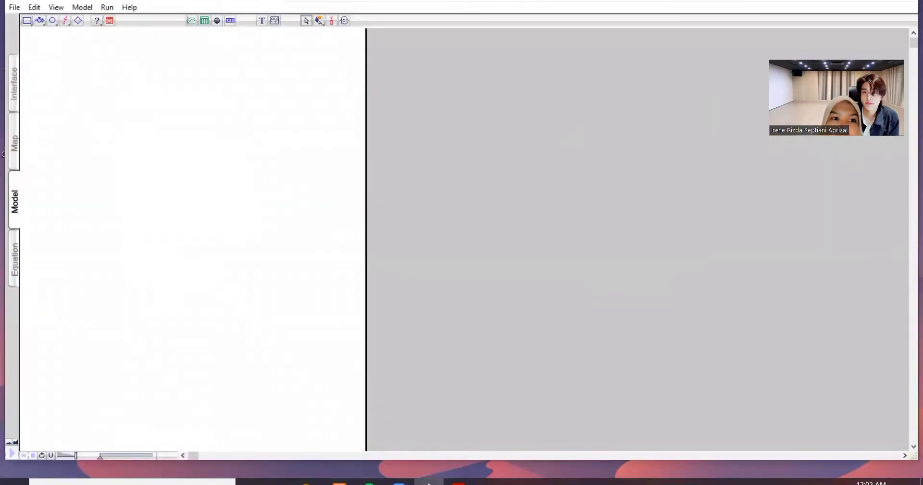
{"action": "left_click", "coordinate": [27, 21]}
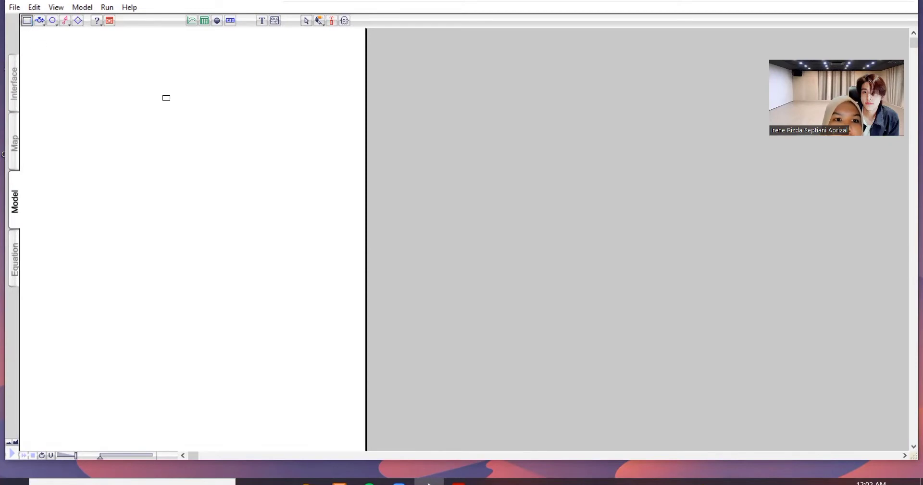
{"action": "left_click", "coordinate": [166, 98]}
{"action": "type", "text": "JUM"}
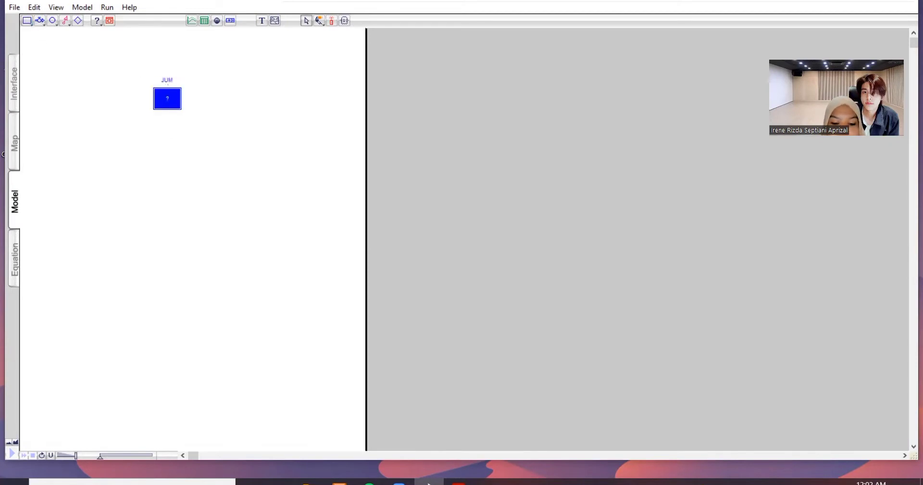
{"action": "type", "text": "LAH PERMINTAAN"}
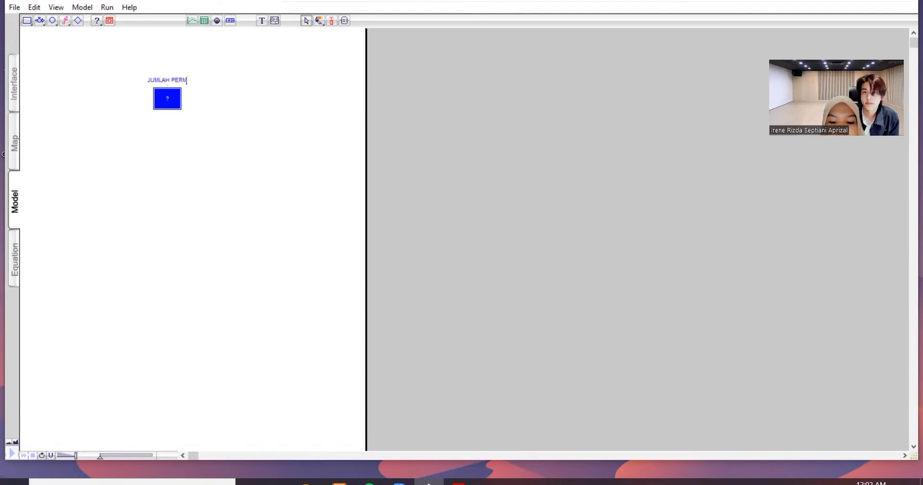
- Add a second stock named STOK BANTAL directly below the JUMLAH PERMINTAAN stock
{"action": "left_click", "coordinate": [27, 20]}
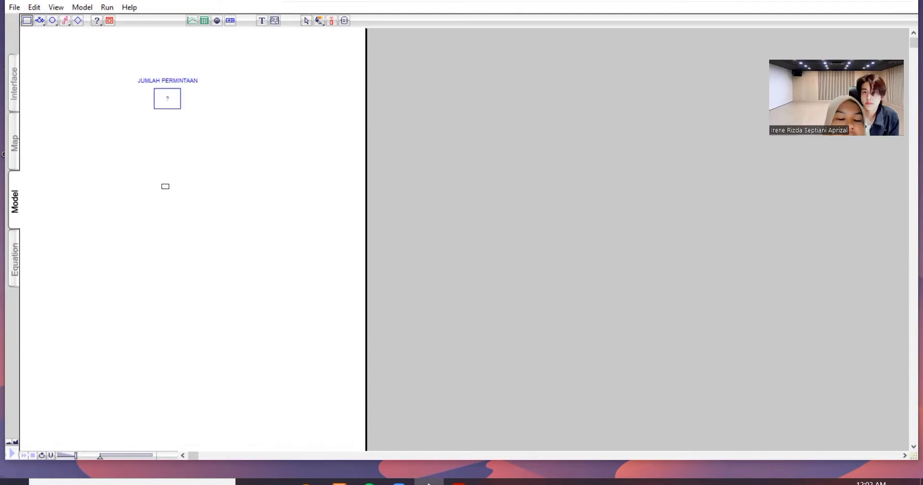
{"action": "left_click", "coordinate": [168, 188]}
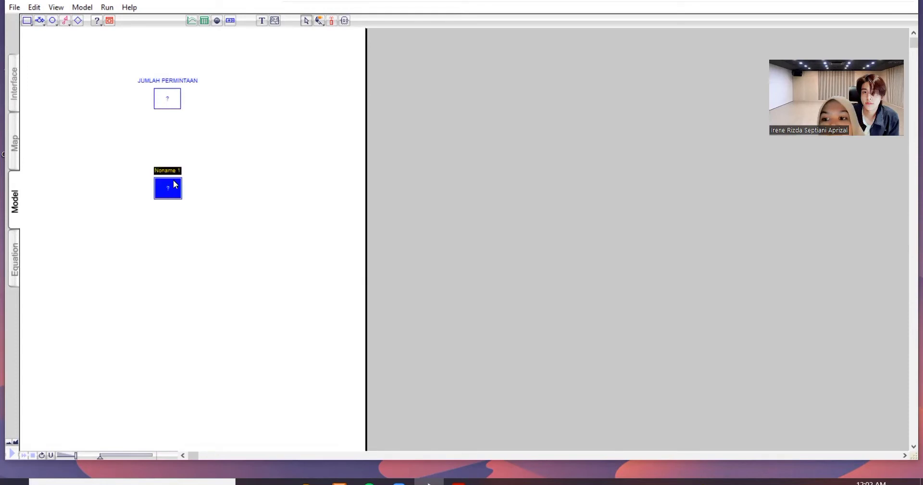
{"action": "type", "text": "S"}
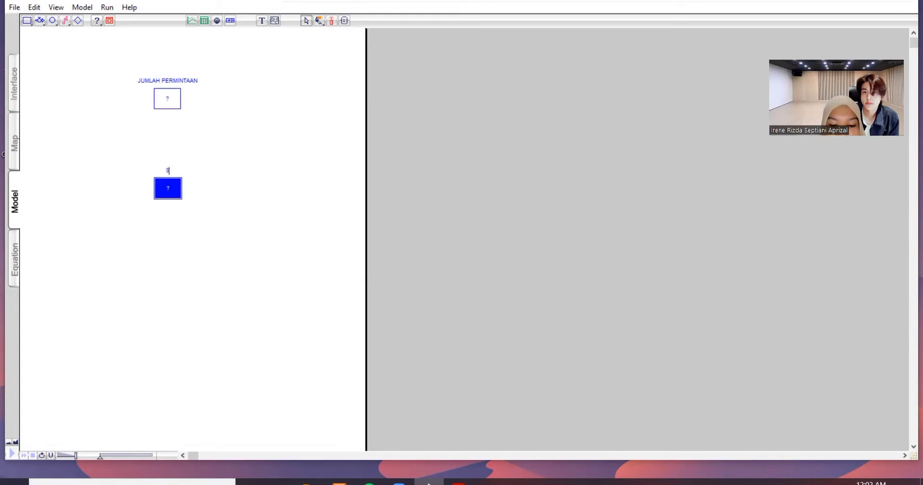
{"action": "type", "text": "TOK BANTAL"}
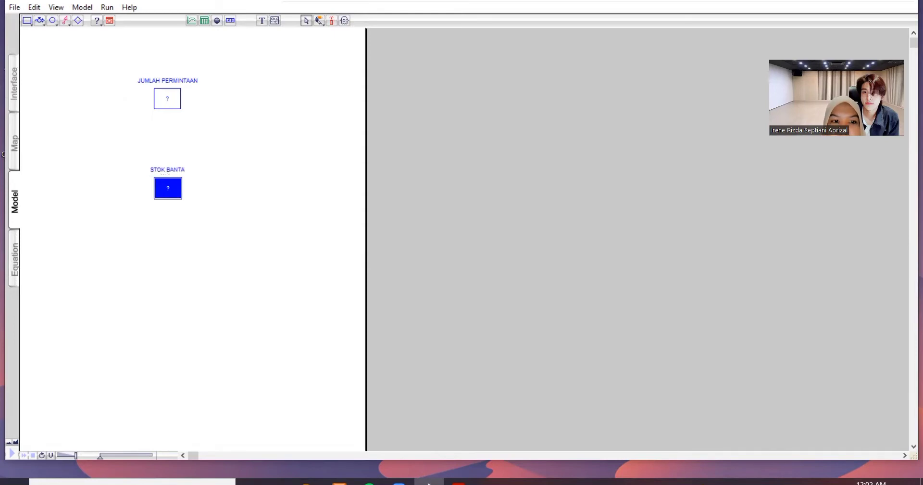
- Add a third stock named STOK KAPAS directly below the STOK BANTAL stock
{"action": "left_click", "coordinate": [27, 20]}
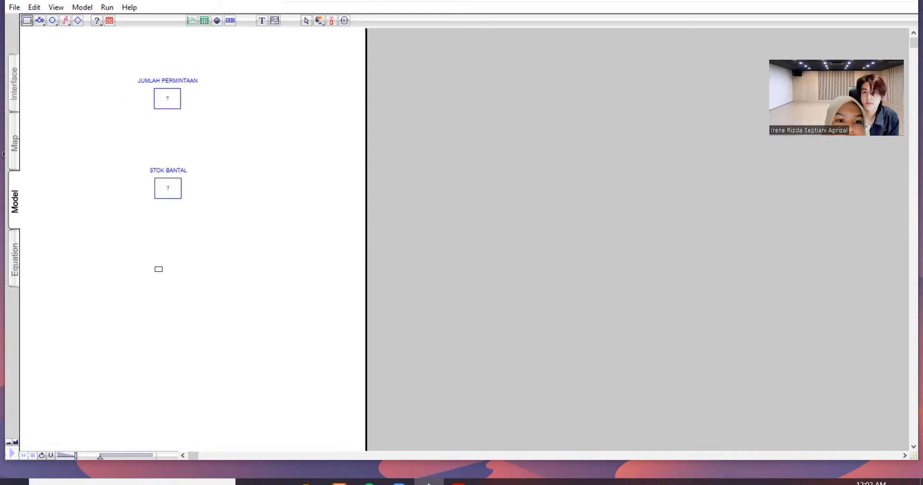
{"action": "left_click", "coordinate": [167, 273]}
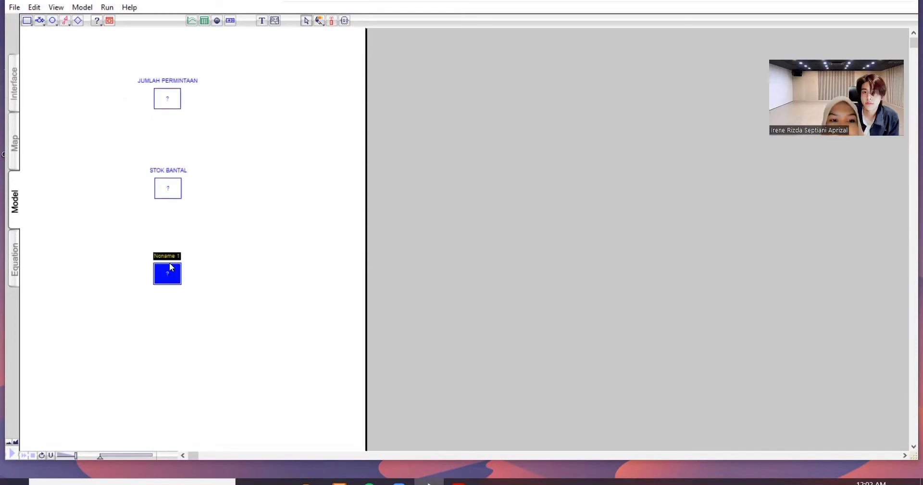
{"action": "type", "text": "STOK K"}
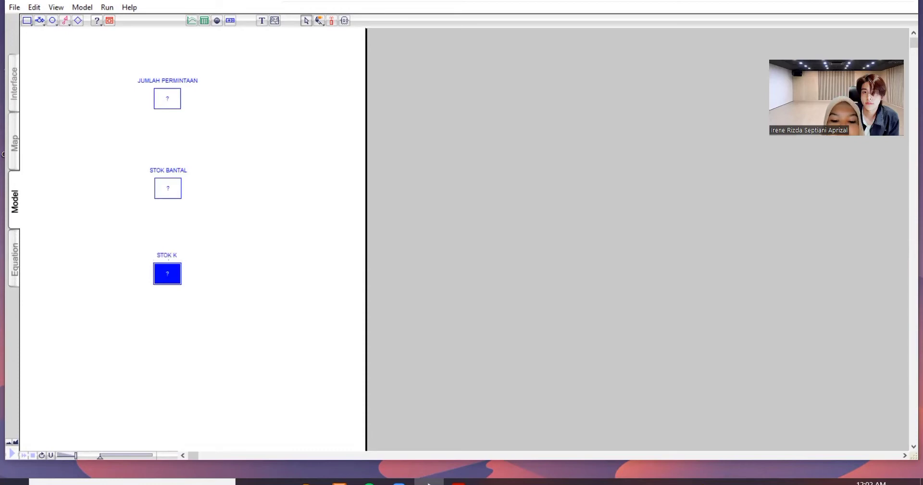
{"action": "type", "text": "APAS"}
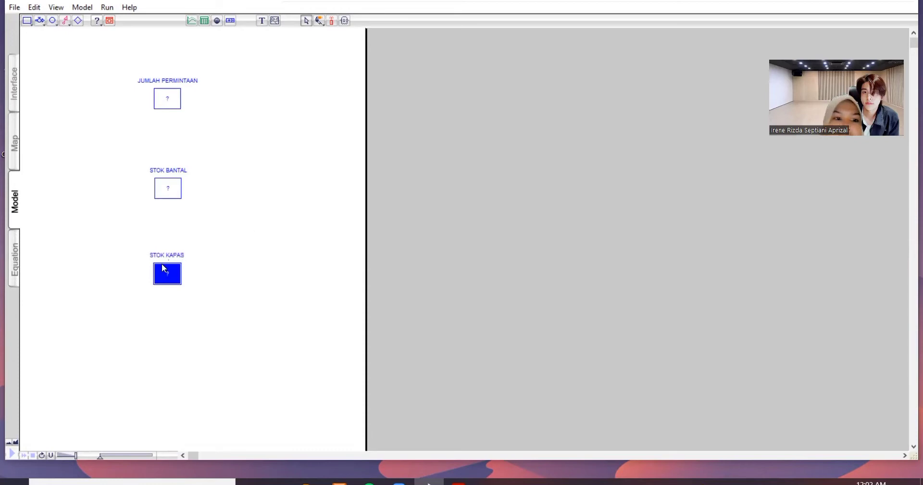
{"action": "left_click", "coordinate": [221, 224]}
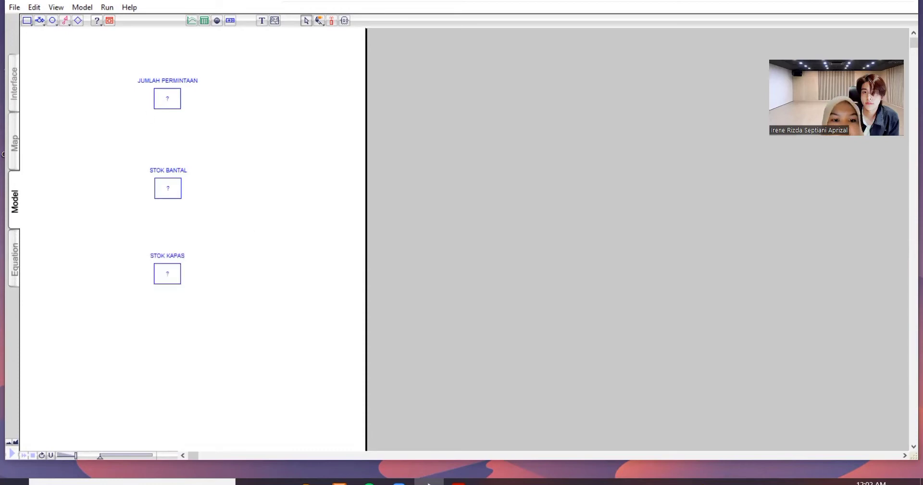
- Draw an outflow from the JUMLAH PERMINTAAN stock to a cloud on its left and name it PENURUNAN DAYA BELI
{"action": "left_click", "coordinate": [40, 20]}
{"action": "left_click_drag", "start_coordinate": [166, 93], "coordinate": [56, 96]}
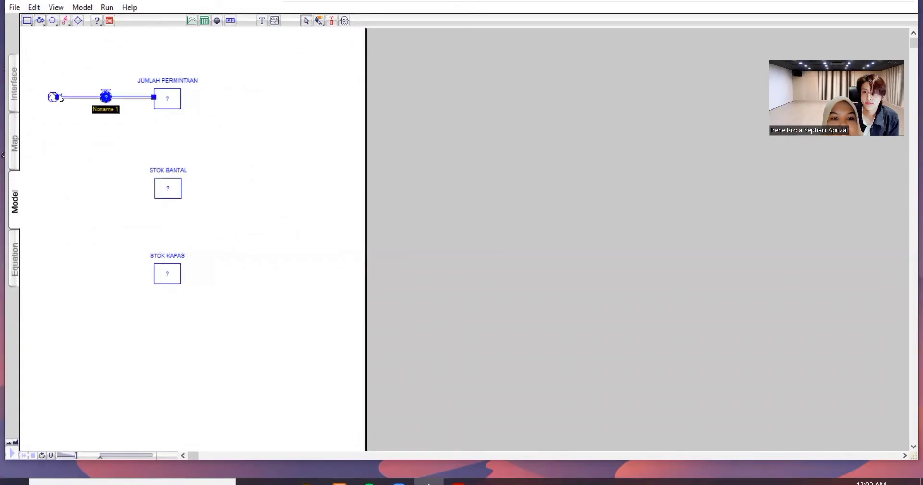
{"action": "type", "text": "PEN"}
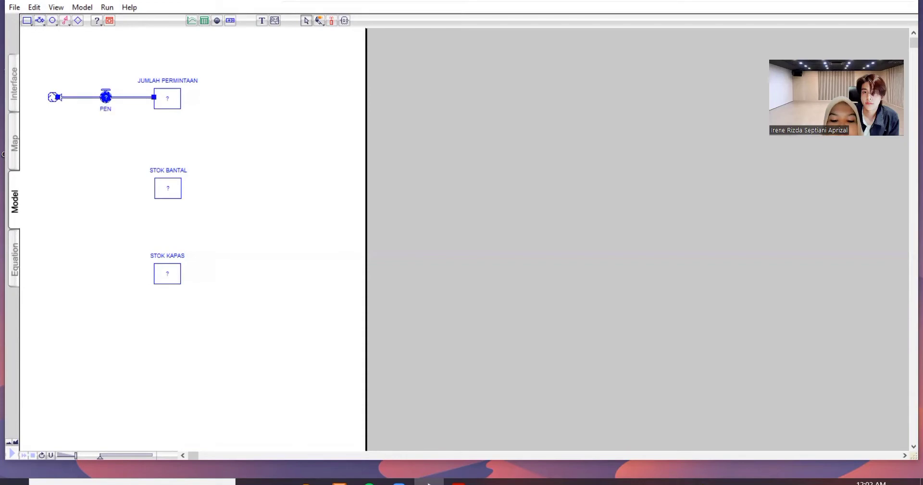
{"action": "type", "text": "URUNAN DAYA BEL"}
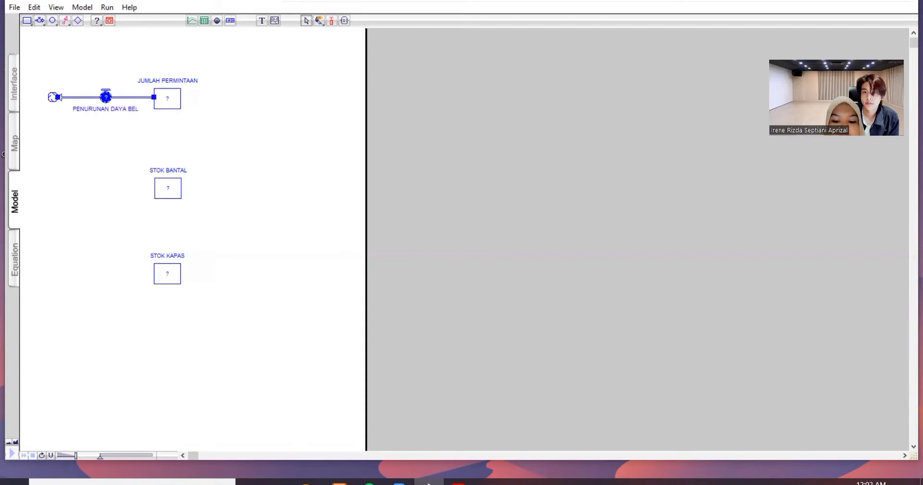
{"action": "type", "text": "I"}
- Draw an inflow from a cloud on the right into the JUMLAH PERMINTAAN stock and name it PENINGKATAN PEMAKAIAN
{"action": "left_click", "coordinate": [39, 20]}
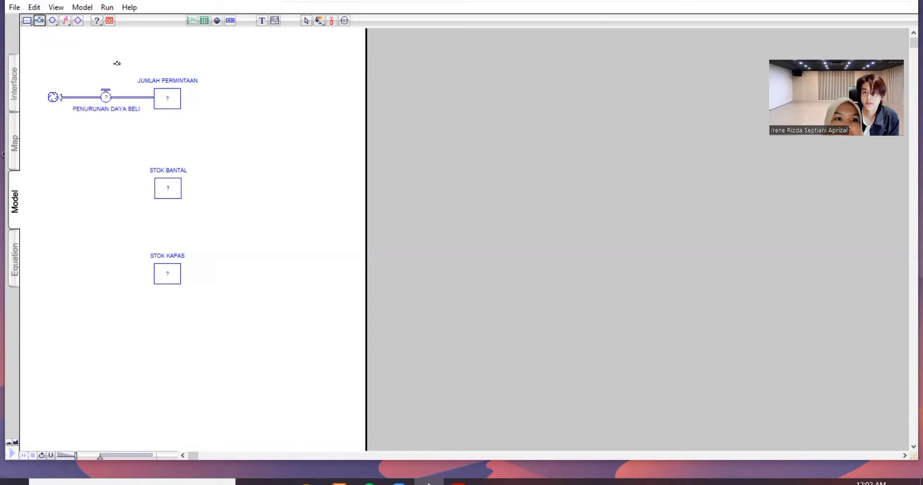
{"action": "left_click_drag", "start_coordinate": [274, 98], "coordinate": [170, 98]}
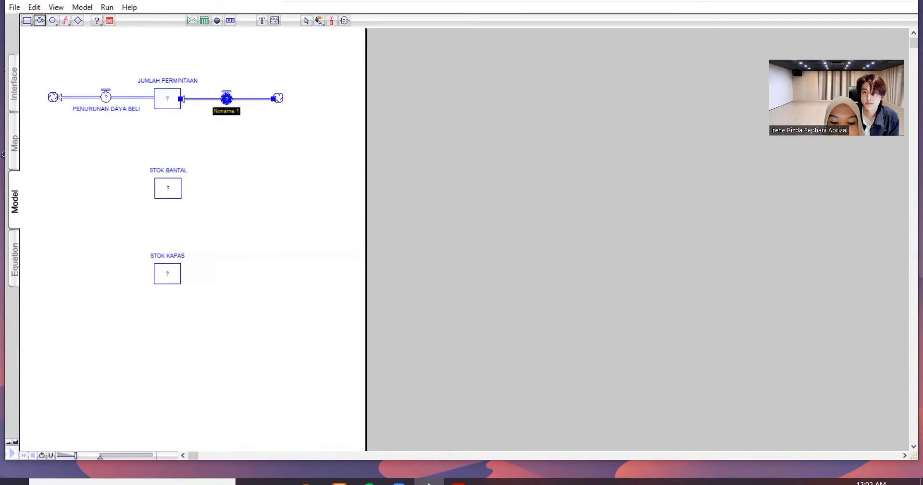
{"action": "type", "text": "PENINGKATAN PEMAKAIAN"}
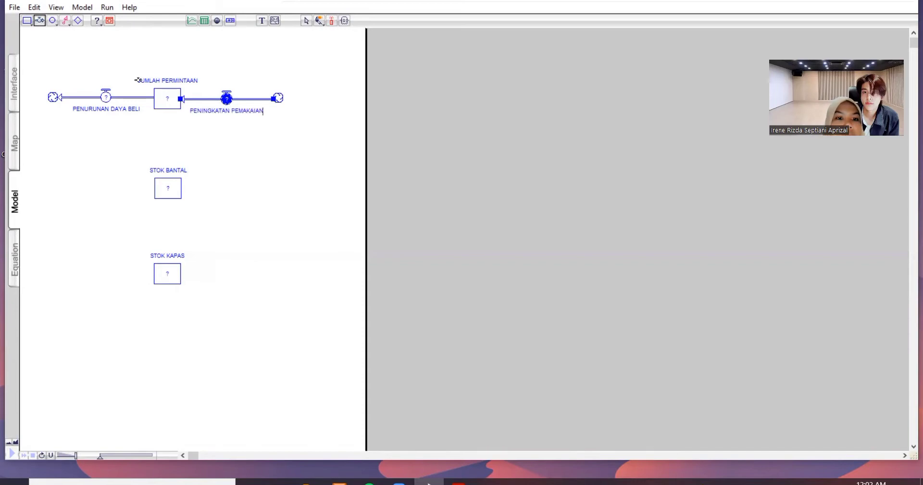
- Draw an outflow from the STOK BANTAL stock to a cloud on its left and name it KONSUMSI BANTAL
{"action": "left_click", "coordinate": [46, 21]}
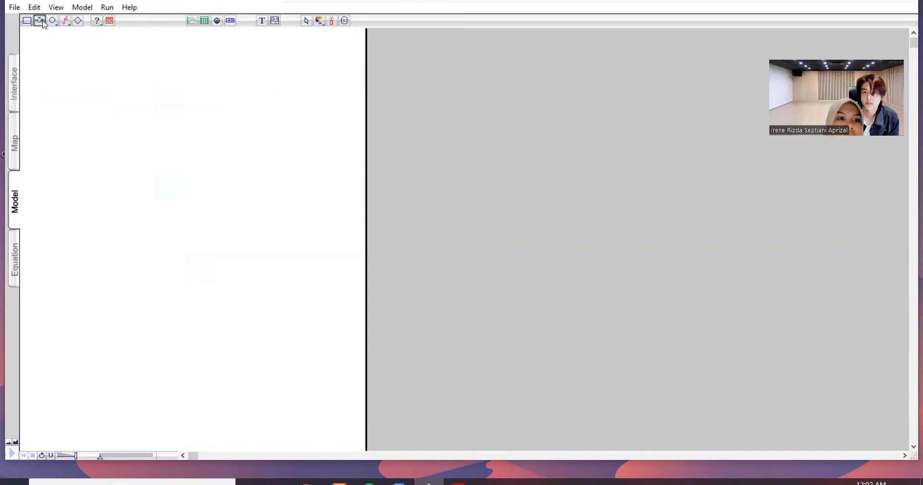
{"action": "left_click_drag", "start_coordinate": [167, 188], "coordinate": [69, 191]}
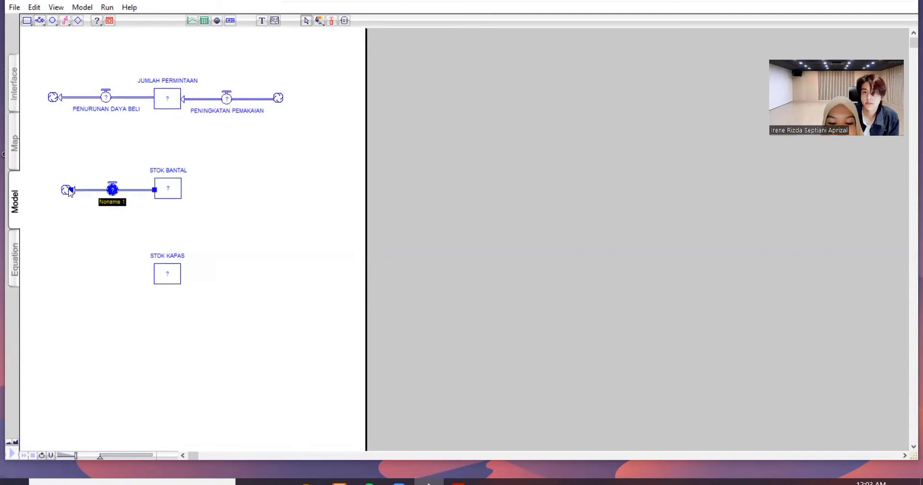
{"action": "type", "text": "KONSUMSI BAN"}
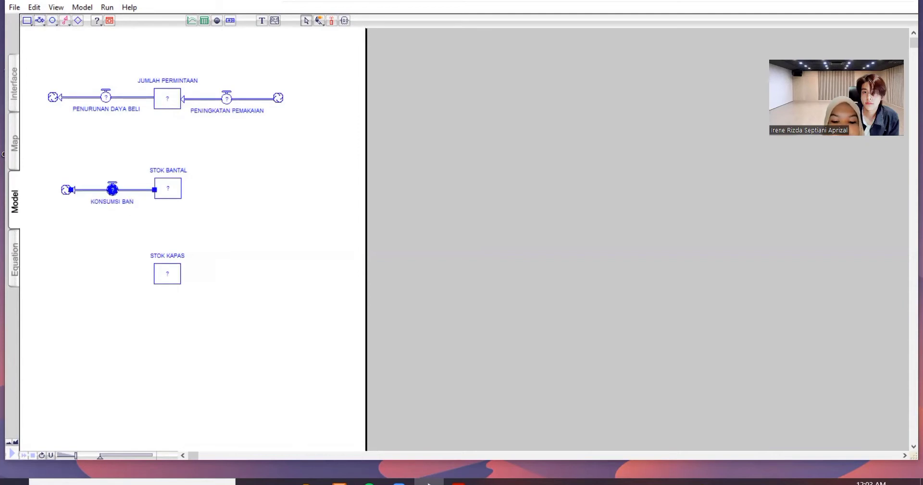
{"action": "type", "text": "TAL"}
- Draw an inflow from a cloud on the right into the STOK BANTAL stock and name it PRODUKSI BANTAL
{"action": "left_click", "coordinate": [39, 20]}
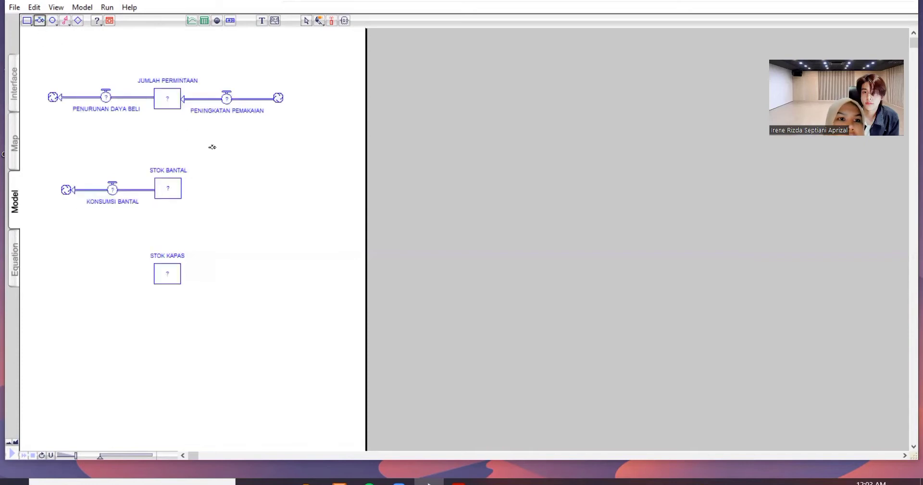
{"action": "left_click_drag", "start_coordinate": [278, 189], "coordinate": [177, 189]}
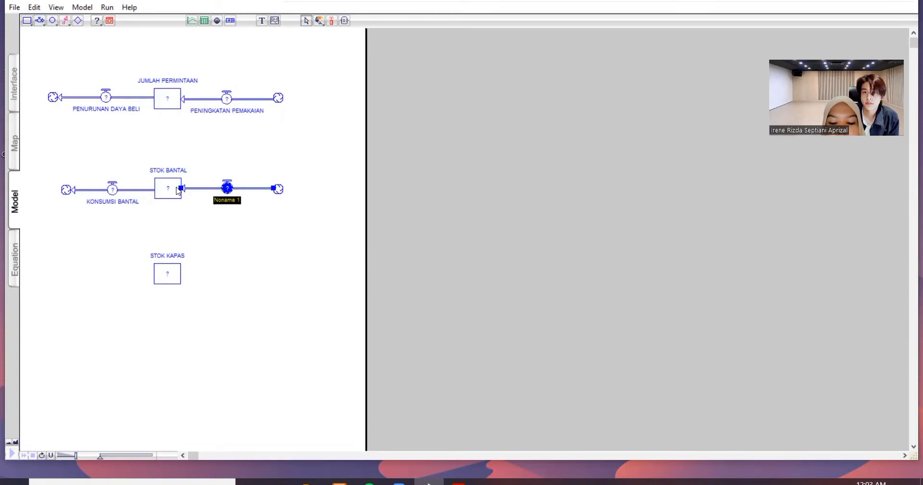
{"action": "type", "text": "P"}
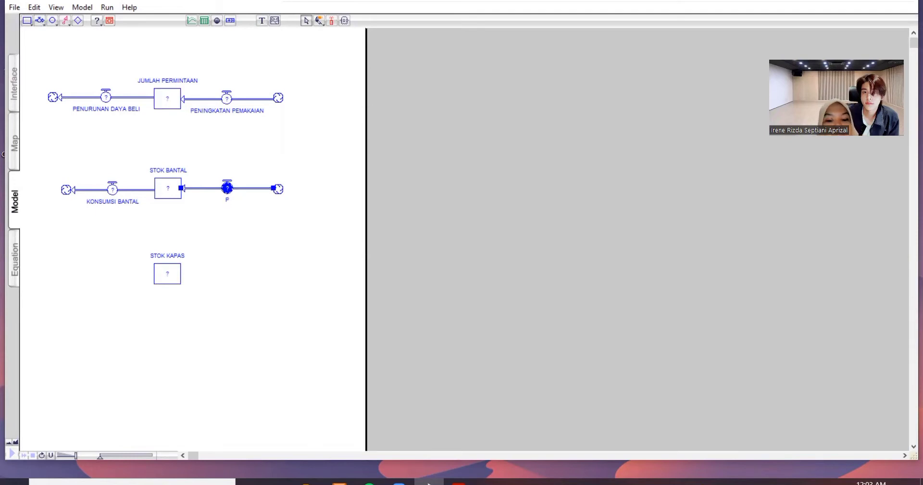
{"action": "type", "text": "RODUKSI"}
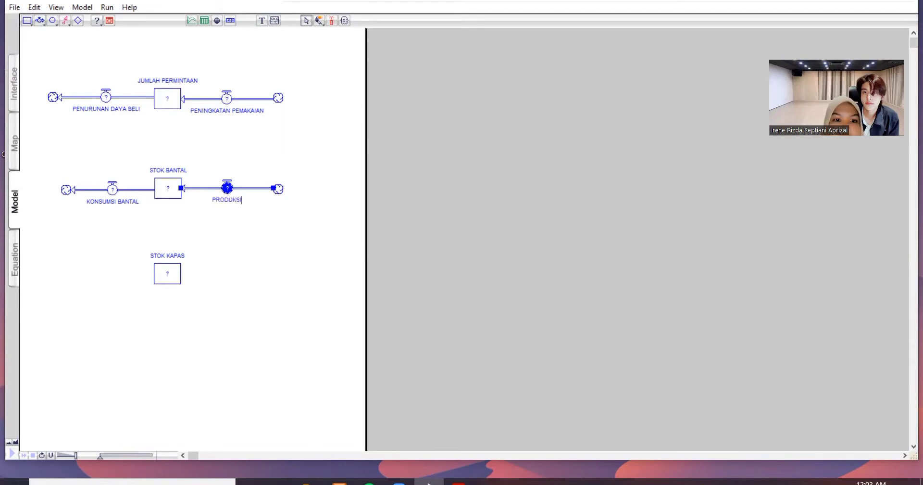
{"action": "type", "text": " BANTAL"}
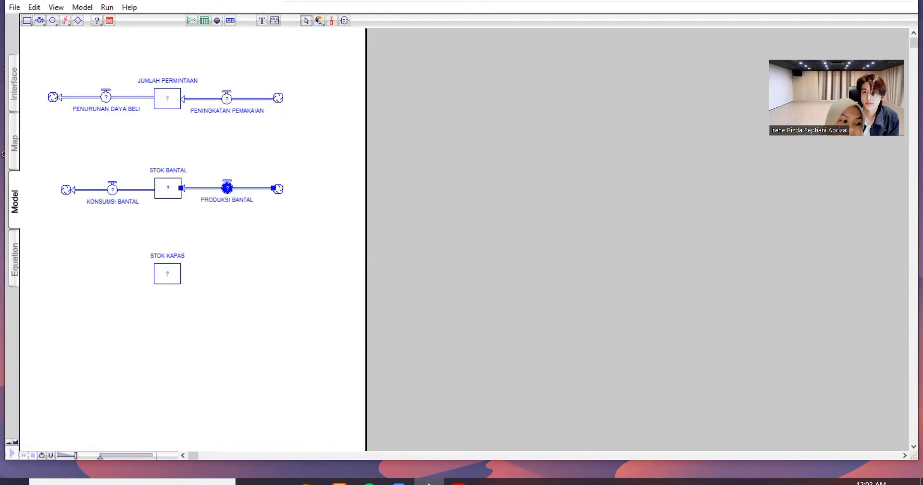
- Draw an outflow from the STOK KAPAS stock to a cloud on its left and name it BAHAN BAKU RUSAK
{"action": "left_click", "coordinate": [40, 21]}
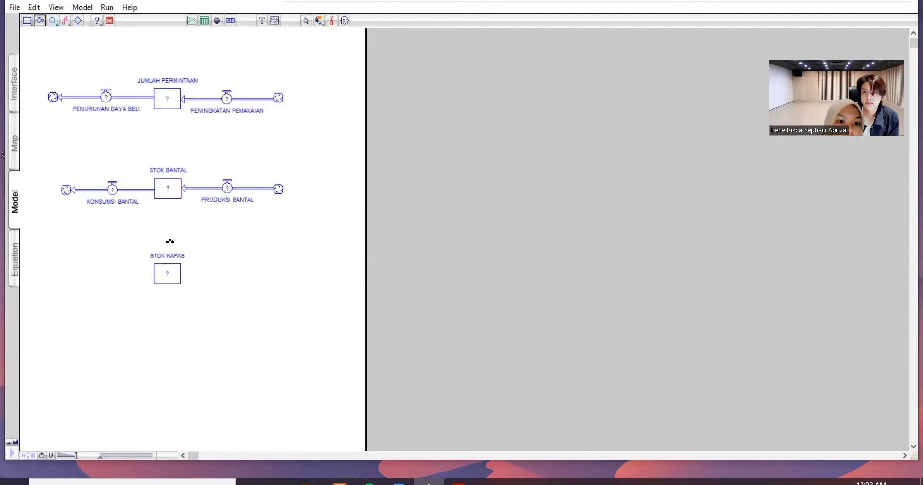
{"action": "left_click_drag", "start_coordinate": [166, 275], "coordinate": [65, 273]}
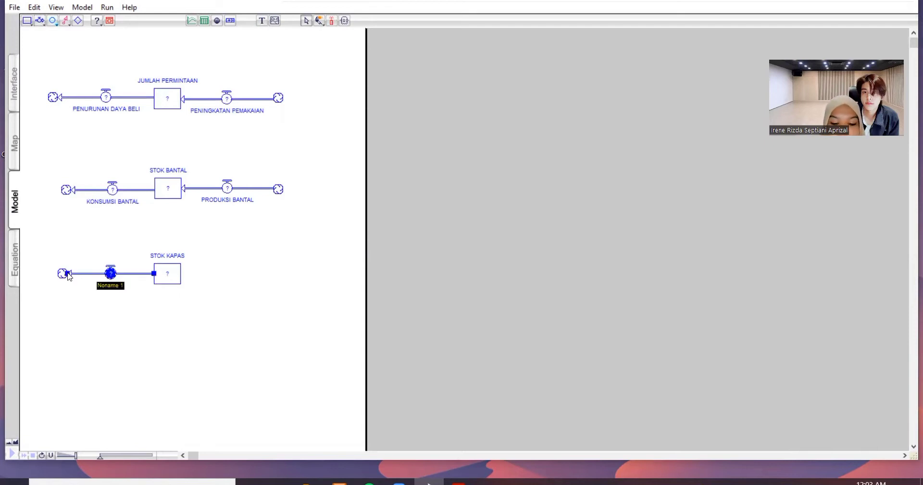
{"action": "type", "text": "BAHAN BAKU"}
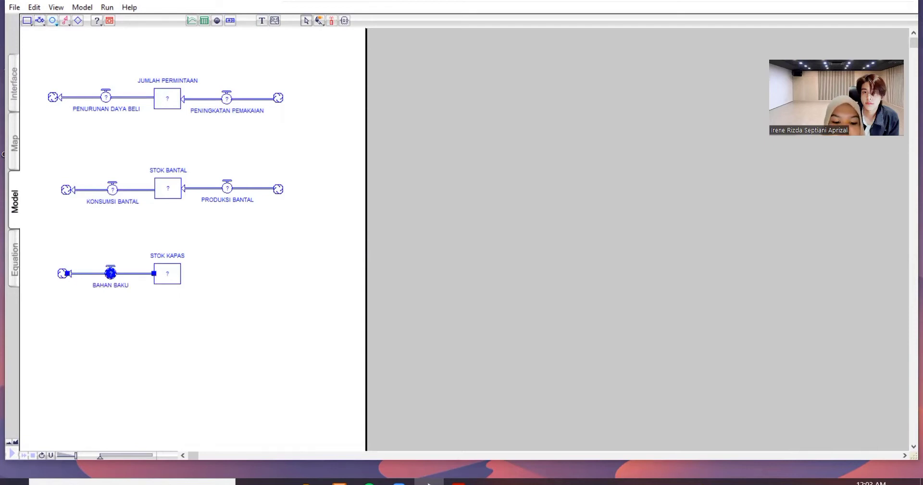
{"action": "type", "text": " RUSAK"}
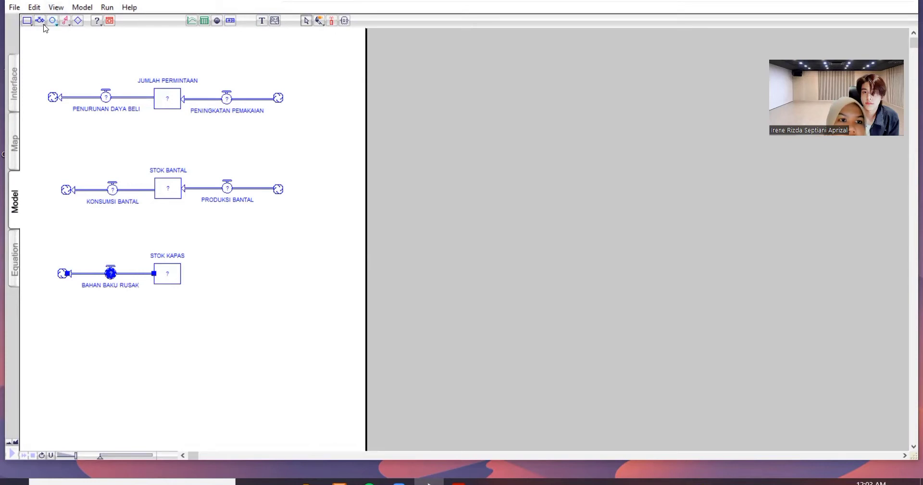
- Draw an inflow from a cloud on the right into the STOK KAPAS stock and name it PRODUKSI KAPAS
{"action": "left_click", "coordinate": [39, 21]}
{"action": "left_click_drag", "start_coordinate": [276, 276], "coordinate": [171, 278]}
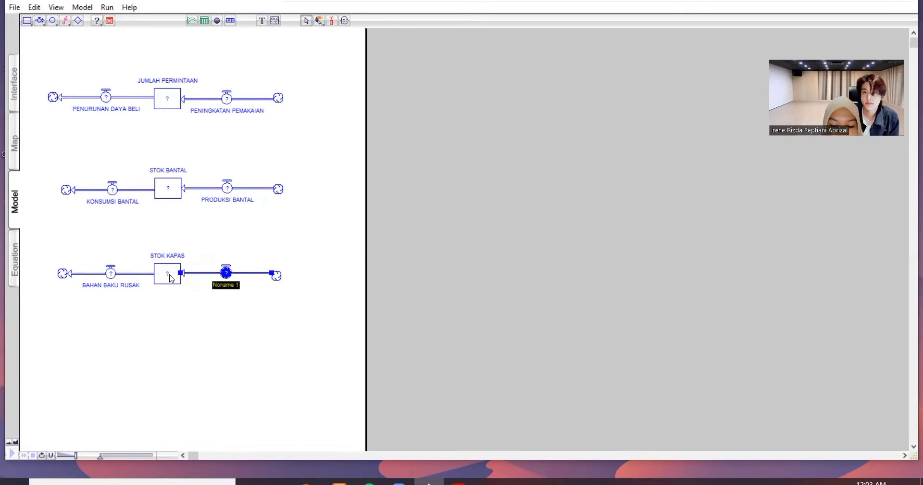
{"action": "type", "text": "PRODUKSI "}
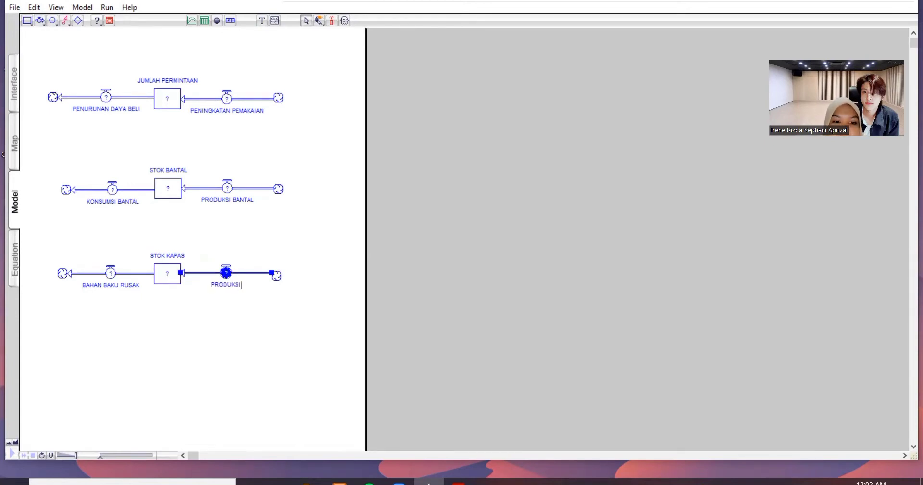
{"action": "type", "text": "KAPAS"}
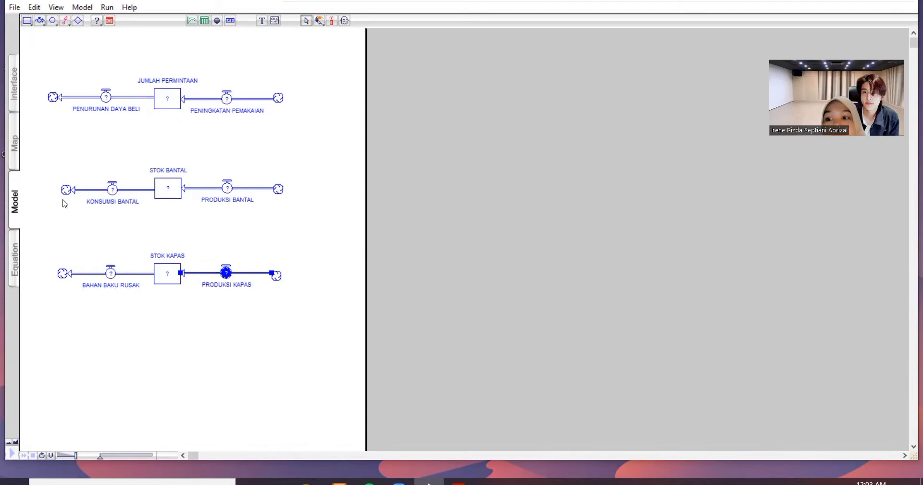
- Add a converter above the PENURUNAN DAYA BELI flow and name it PERSENTASE PENURUNAN
{"action": "left_click", "coordinate": [52, 20]}
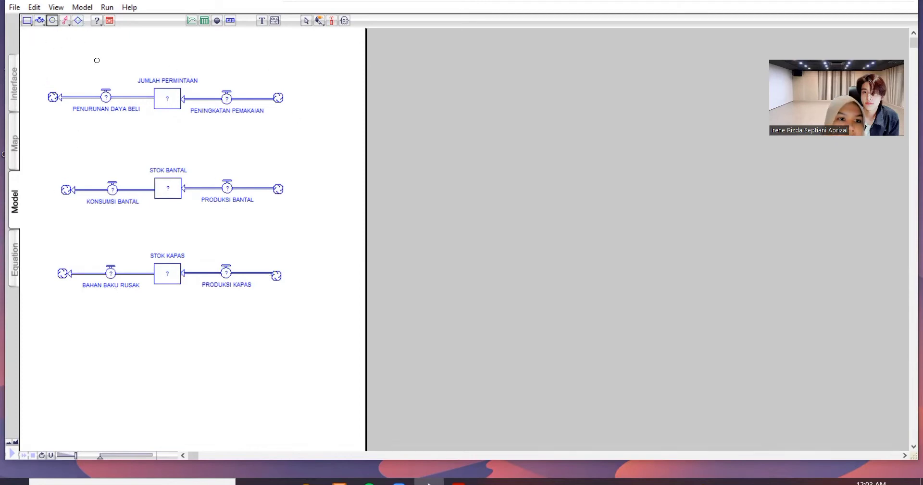
{"action": "left_click", "coordinate": [62, 58]}
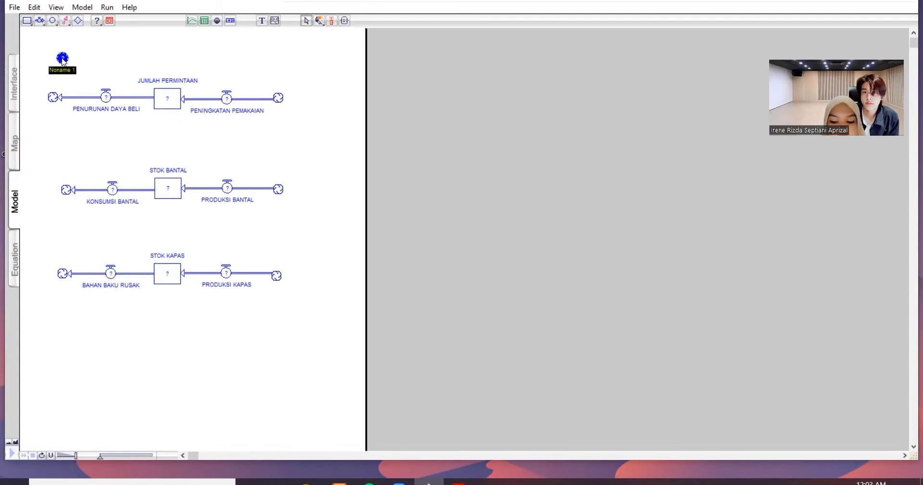
{"action": "type", "text": "PERSENTASE"}
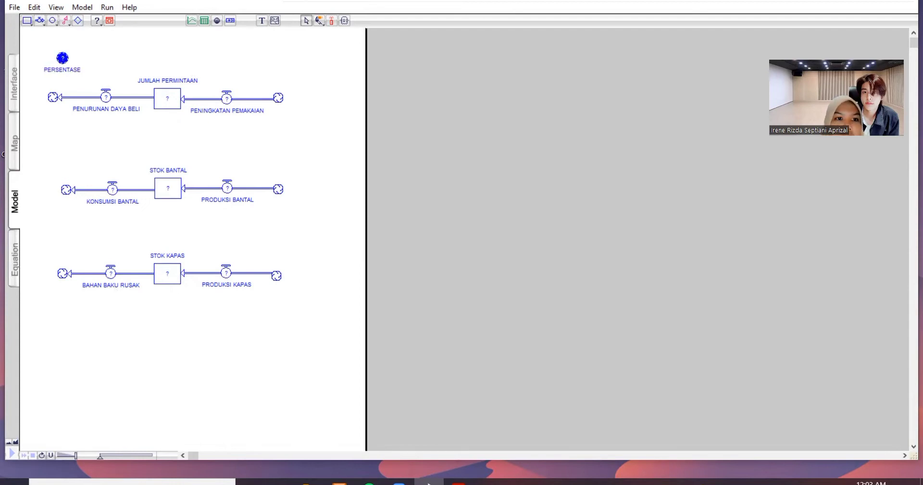
{"action": "type", "text": " PENURUNAN"}
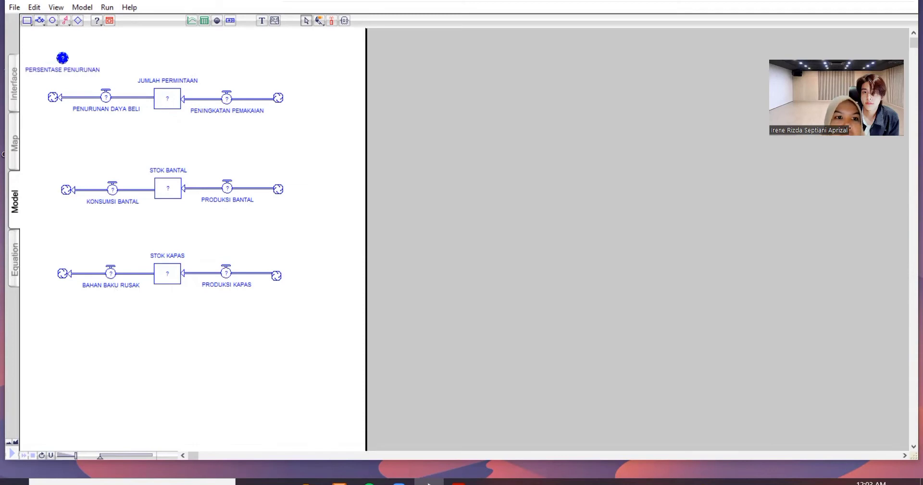
- Add a converter above the JUMLAH PERMINTAAN stock, slightly to its right, and name it PERSENTASE PENINGKATAN
{"action": "left_click", "coordinate": [52, 20]}
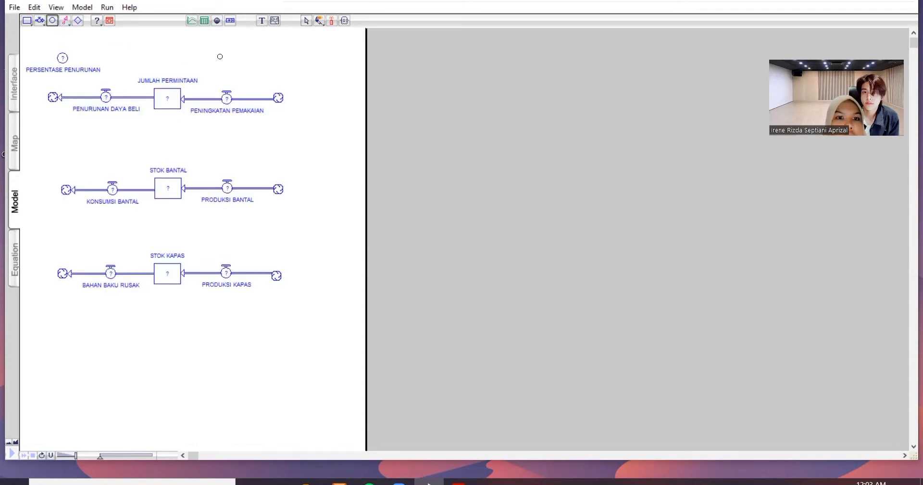
{"action": "left_click", "coordinate": [200, 52]}
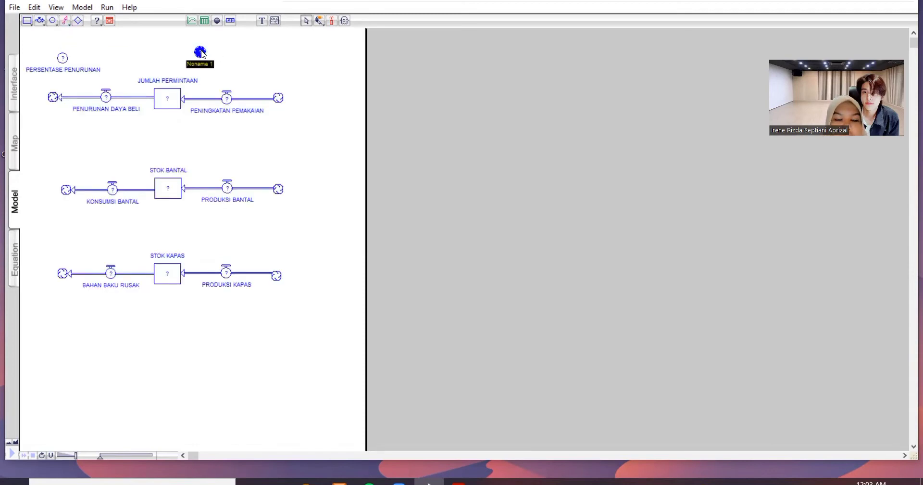
{"action": "type", "text": "PERSENTAS"}
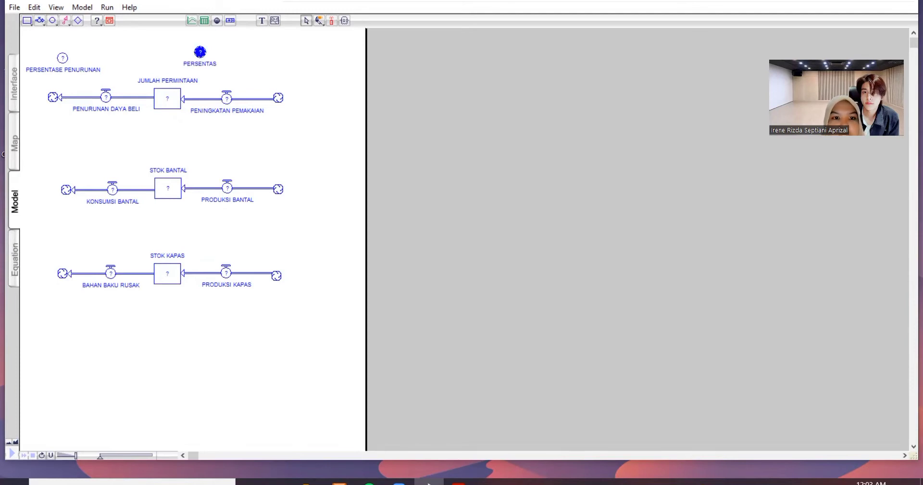
{"action": "type", "text": "E PENINGKATAN"}
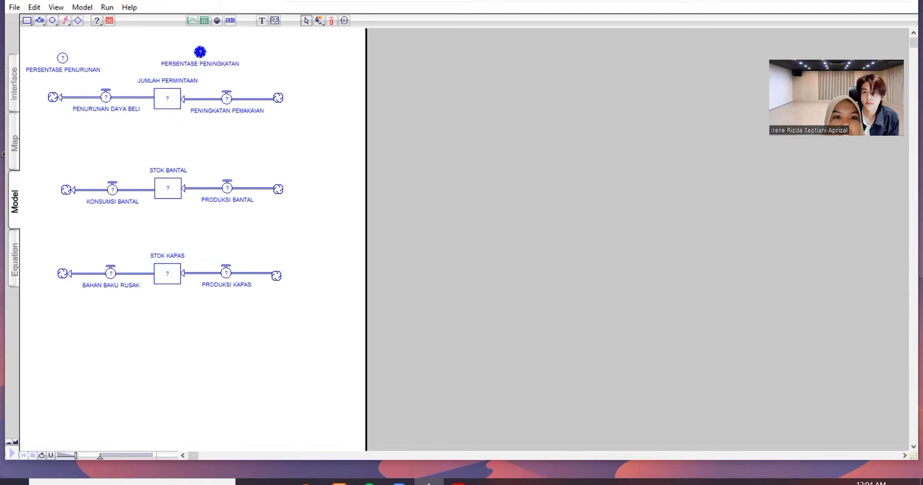
{"action": "left_click", "coordinate": [52, 21]}
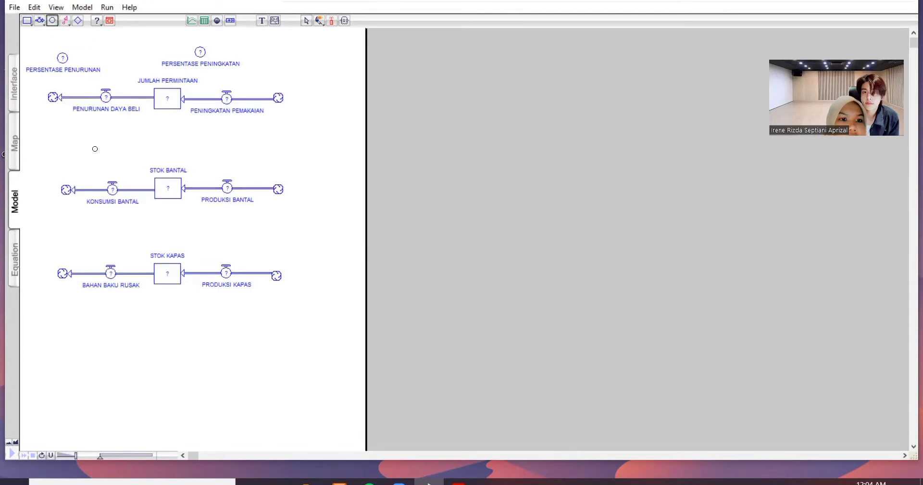
{"action": "left_click", "coordinate": [72, 146]}
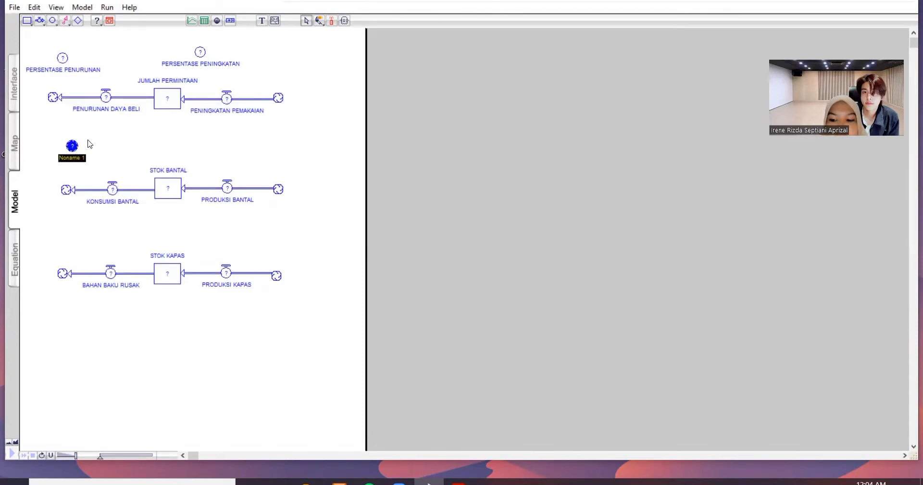
{"action": "left_click", "coordinate": [88, 143]}
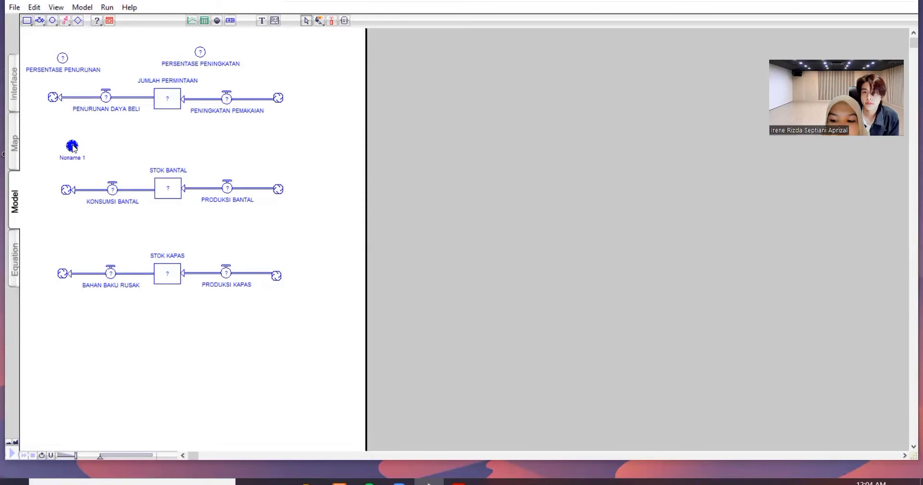
{"action": "key", "text": "Delete"}
- Add a converter above the STOK BANTAL stock and name it KOMPOSISI PENGGUNAAN BAHAN BAKU
{"action": "left_click", "coordinate": [52, 20]}
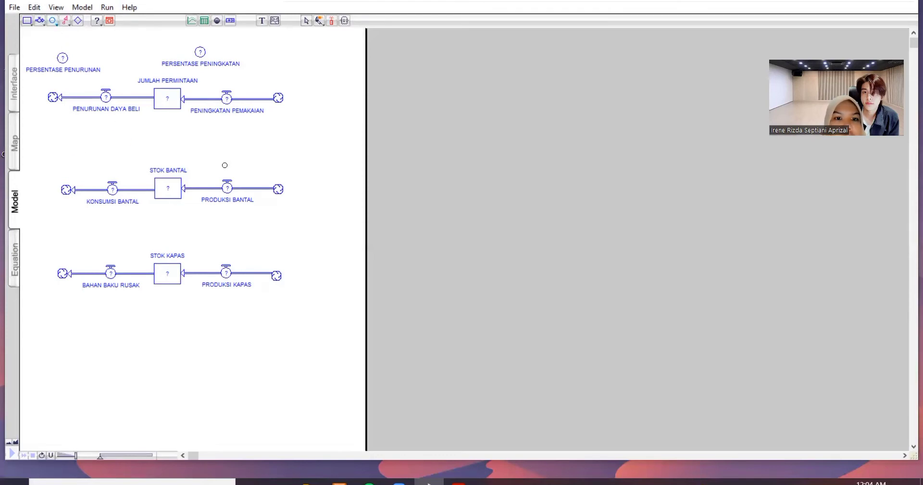
{"action": "left_click", "coordinate": [190, 143]}
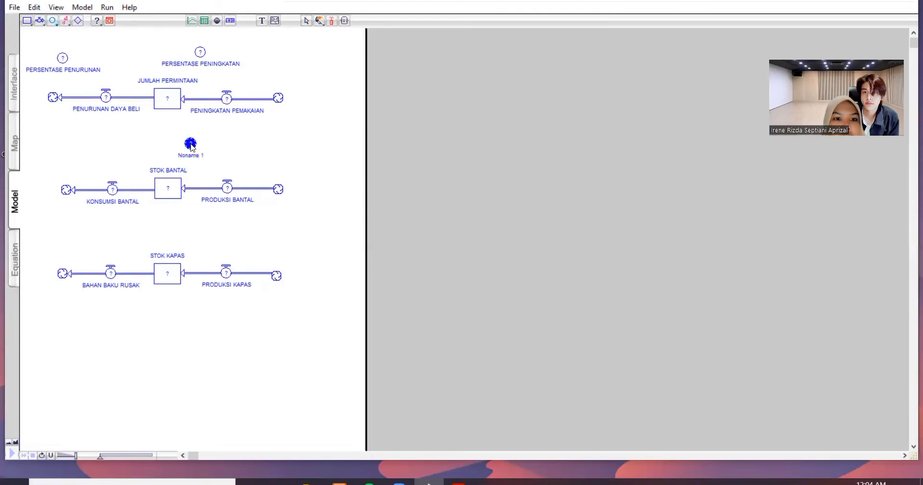
{"action": "type", "text": "KOMPOSISI PENGGUNA"}
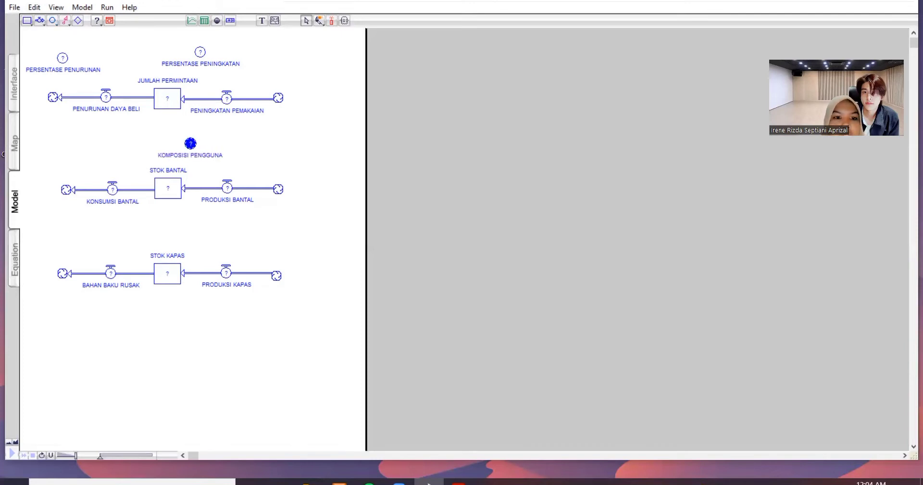
{"action": "type", "text": "AN"}
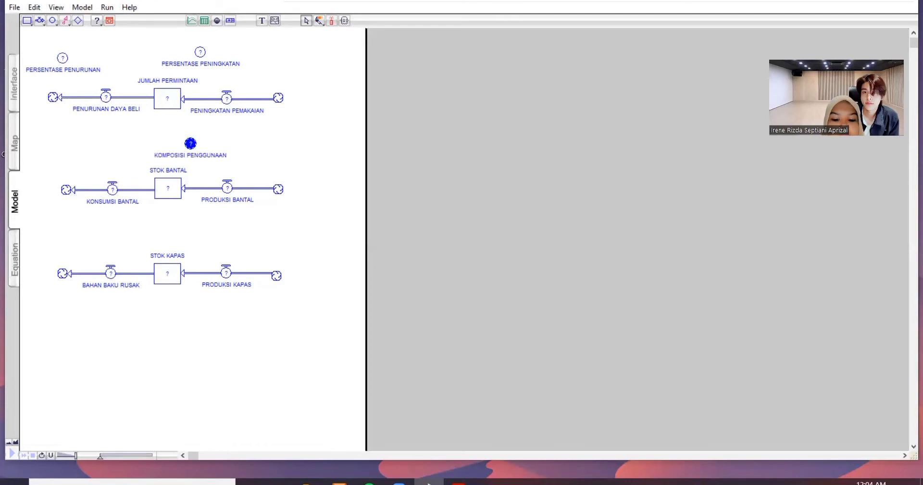
{"action": "type", "text": " BAHAN BAKU"}
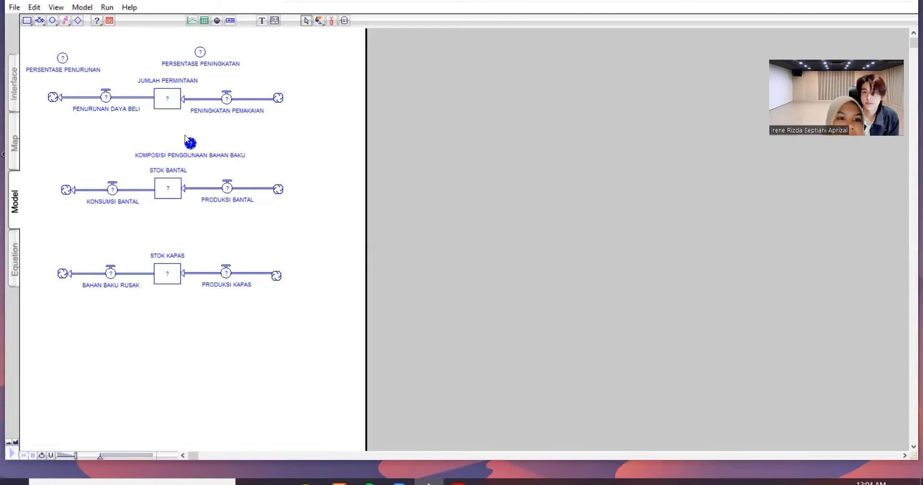
{"action": "key", "text": "Return"}
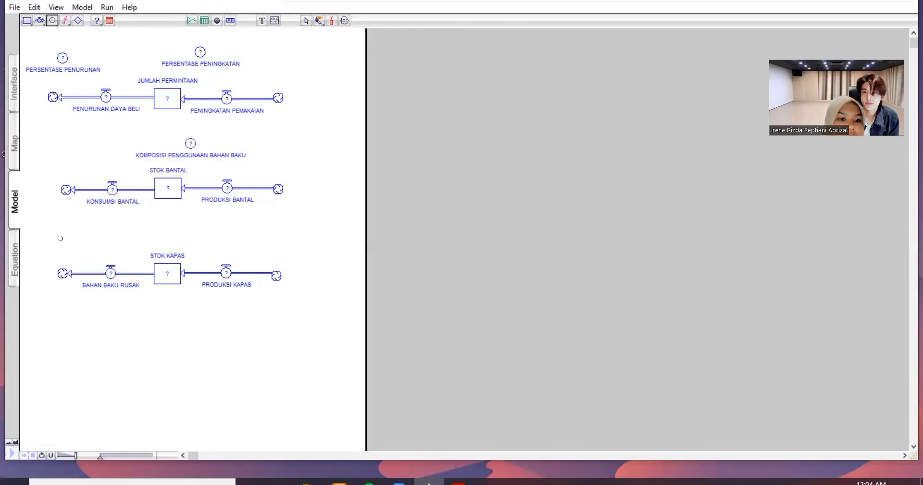
- Add a converter above the left cloud of the BAHAN BAKU RUSAK flow and name it PERSENTASE KERUSAKAN
{"action": "left_click", "coordinate": [59, 238]}
{"action": "type", "text": "PERSENTASE KERU"}
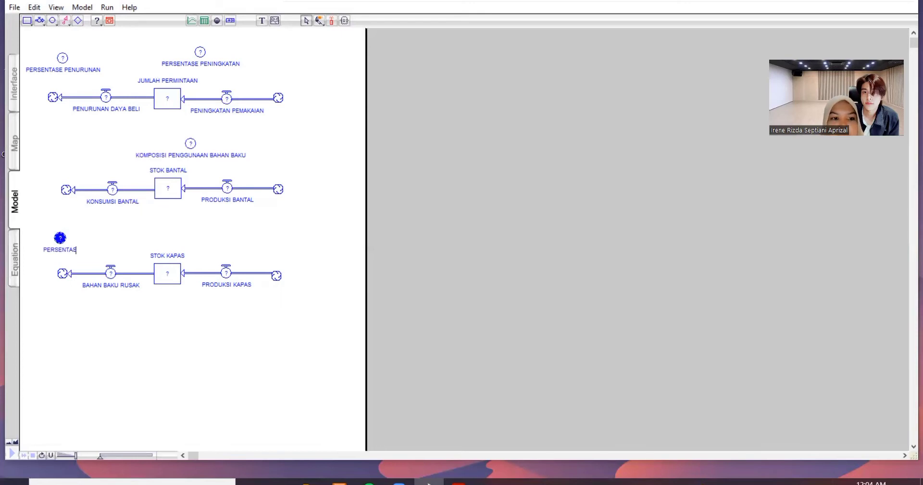
{"action": "type", "text": "N"}
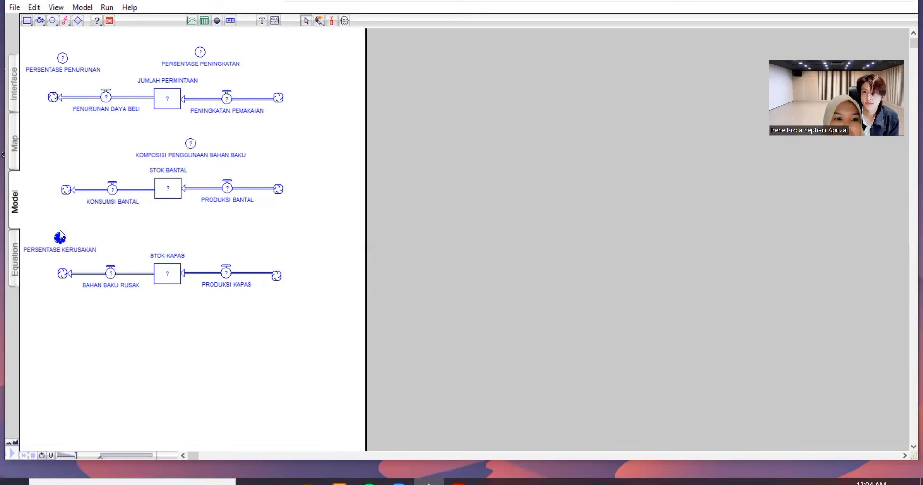
- Add a converter named PERSENTASE PENINGKATAN PRODUKSI KAPAS and place it above the right end of the PRODUKSI KAPAS flow
{"action": "left_click", "coordinate": [52, 20]}
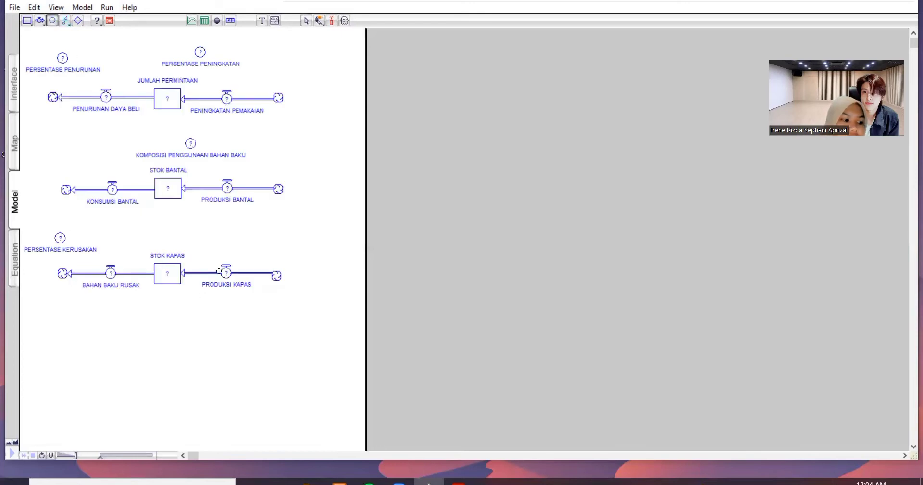
{"action": "left_click", "coordinate": [202, 235]}
{"action": "type", "text": "PERSENT"}
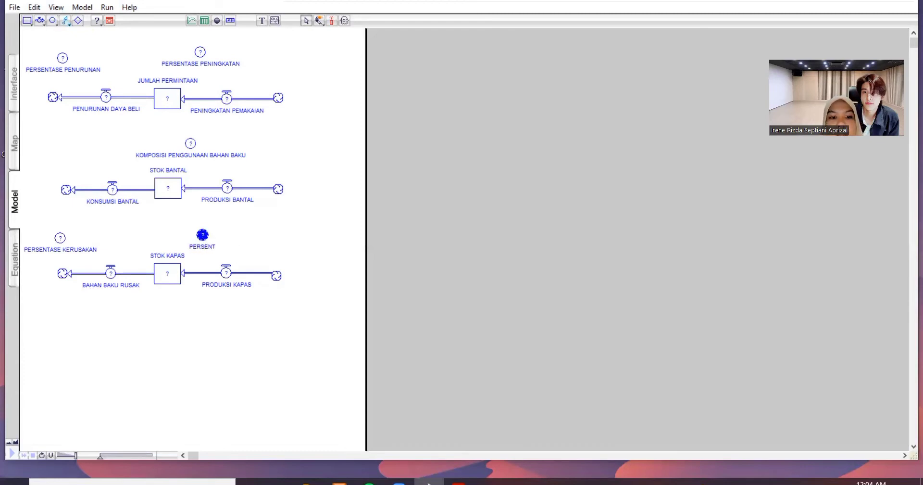
{"action": "type", "text": "ASE PENINGKATAN"}
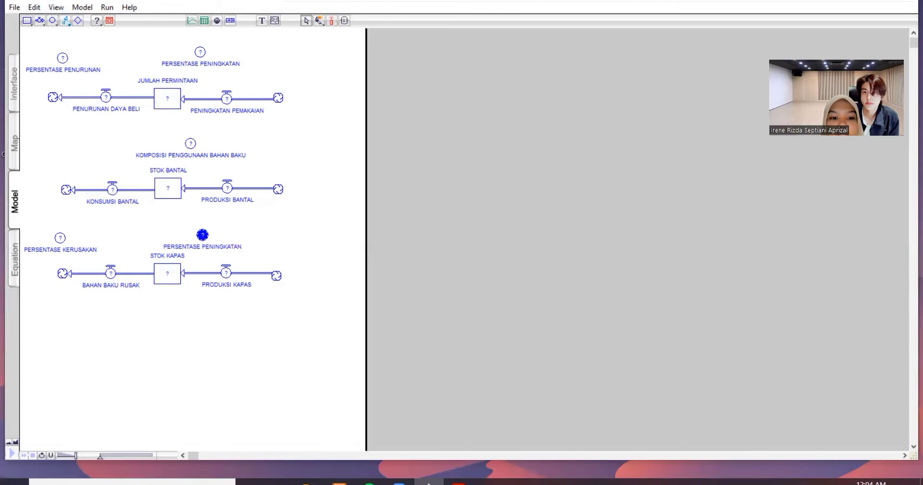
{"action": "type", "text": " PRODUKSI KAPAN"}
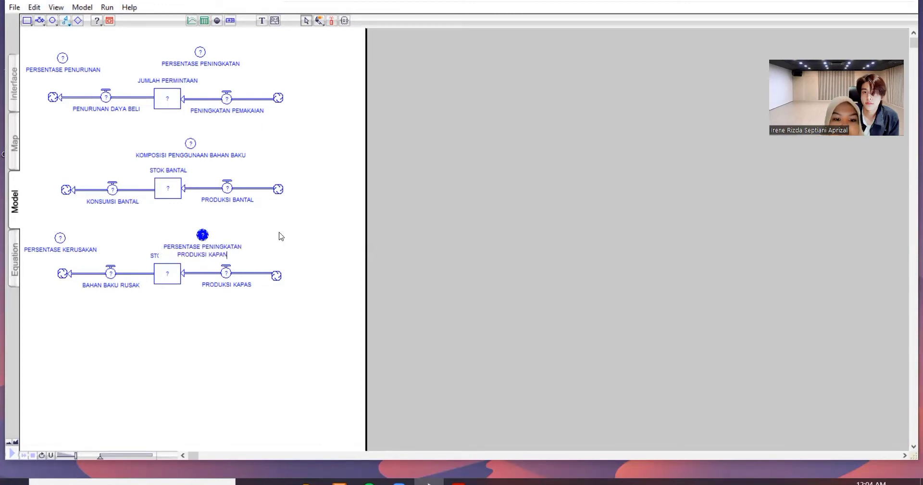
{"action": "key", "text": "BackSpace"}
{"action": "type", "text": "S"}
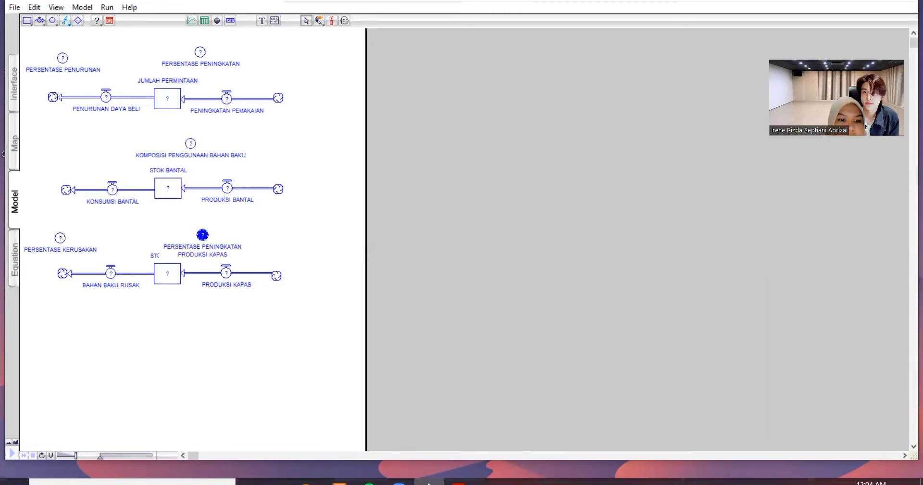
{"action": "left_click", "coordinate": [234, 267]}
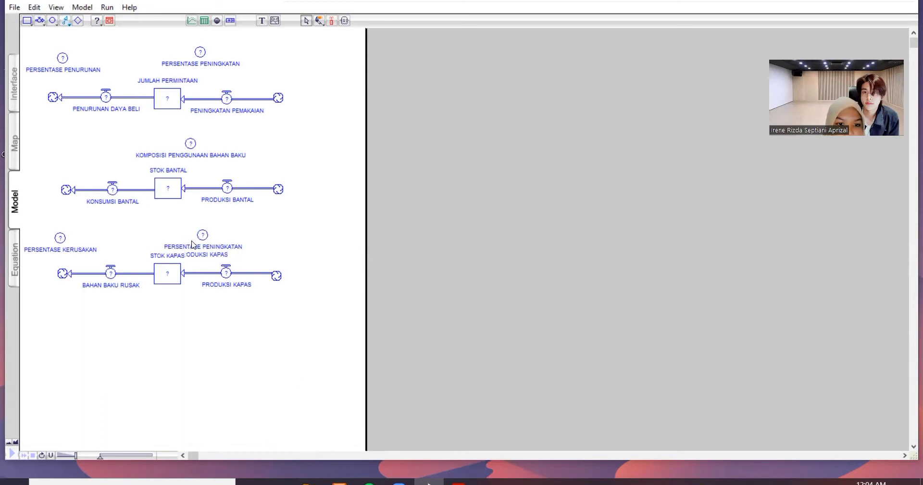
{"action": "left_click_drag", "start_coordinate": [202, 235], "coordinate": [269, 228]}
{"action": "left_click", "coordinate": [207, 335]}
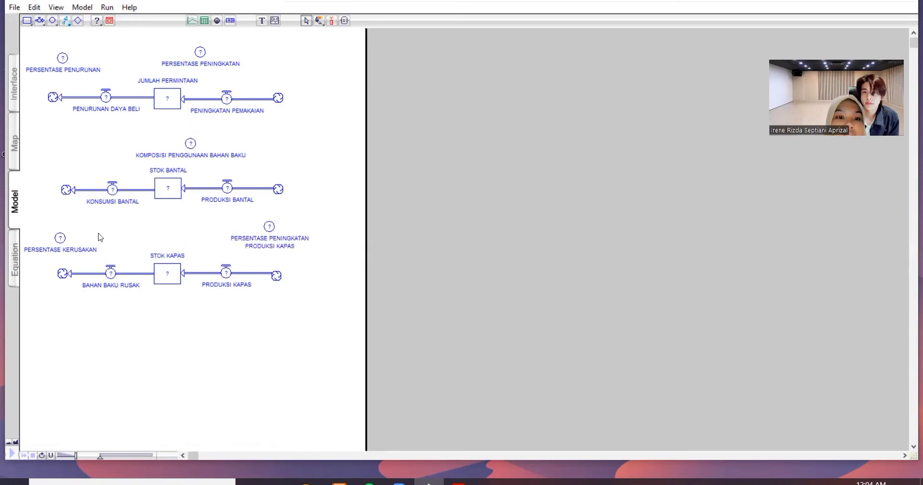
- Connect PERSENTASE PENURUNAN to the PENURUNAN DAYA BELI flow and PERSENTASE PENINGKATAN to the PENINGKATAN PEMAKAIAN flow
{"action": "left_click", "coordinate": [66, 21]}
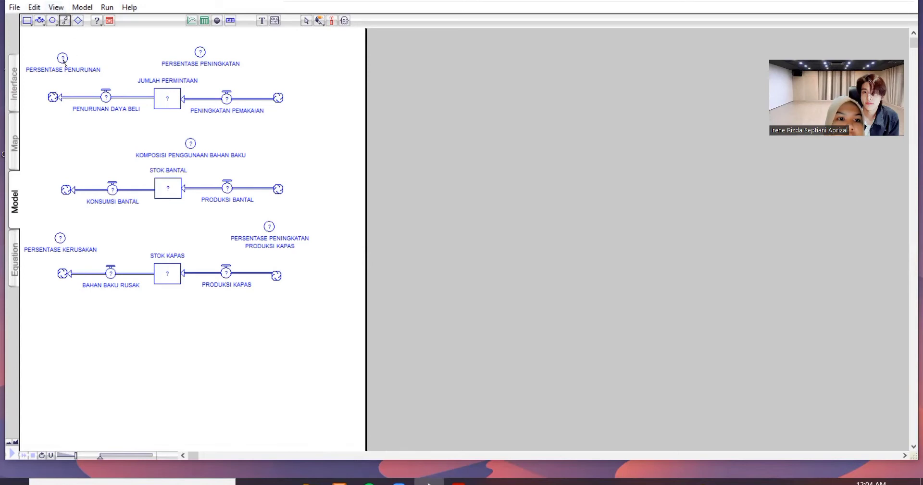
{"action": "left_click_drag", "start_coordinate": [62, 58], "coordinate": [106, 96]}
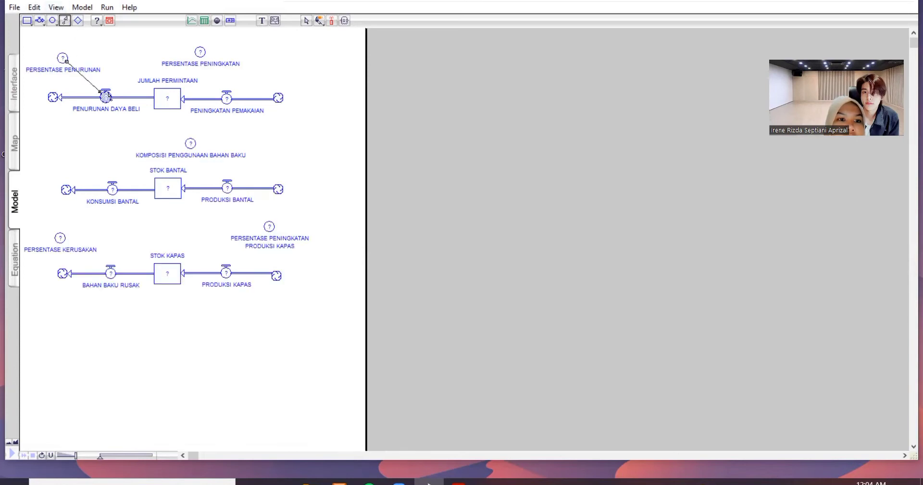
{"action": "left_click", "coordinate": [66, 20]}
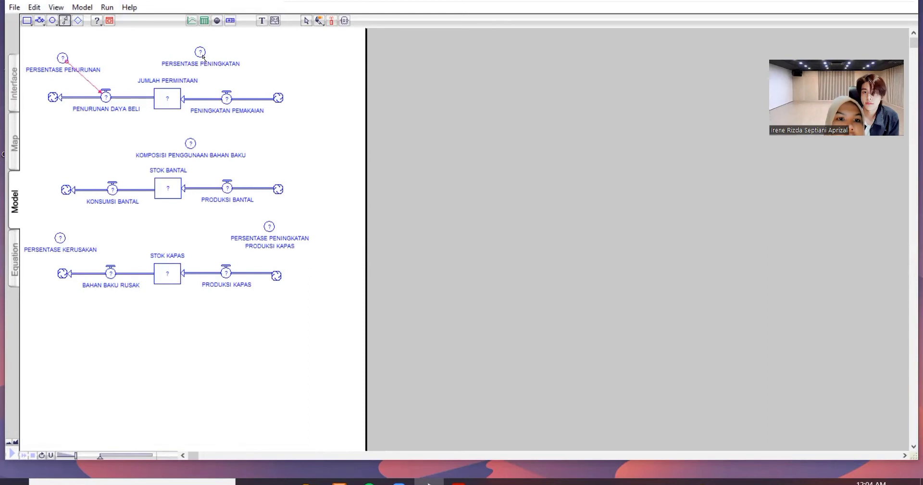
{"action": "left_click_drag", "start_coordinate": [200, 52], "coordinate": [227, 98]}
- Connect the JUMLAH PERMINTAAN stock to its PENURUNAN DAYA BELI and PENINGKATAN PEMAKAIAN flows
{"action": "left_click", "coordinate": [66, 21]}
{"action": "left_click_drag", "start_coordinate": [160, 88], "coordinate": [106, 93]}
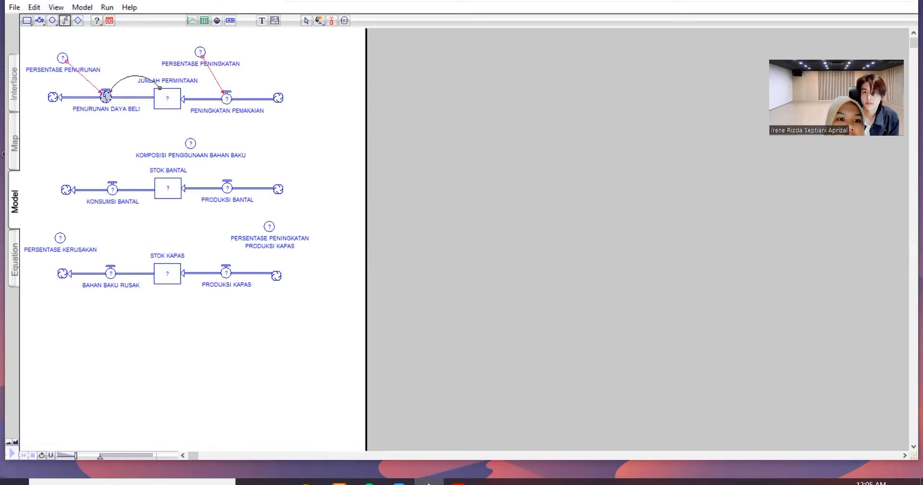
{"action": "left_click", "coordinate": [65, 21]}
{"action": "left_click_drag", "start_coordinate": [172, 99], "coordinate": [226, 98]}
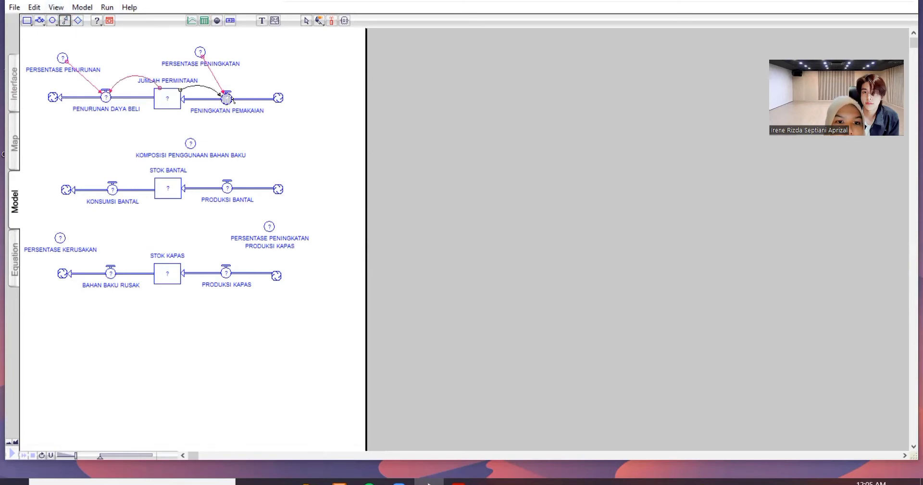
- Connect the JUMLAH PERMINTAAN and STOK BANTAL stocks to the KONSUMSI BANTAL flow
{"action": "left_click", "coordinate": [66, 21]}
{"action": "left_click_drag", "start_coordinate": [176, 94], "coordinate": [113, 184]}
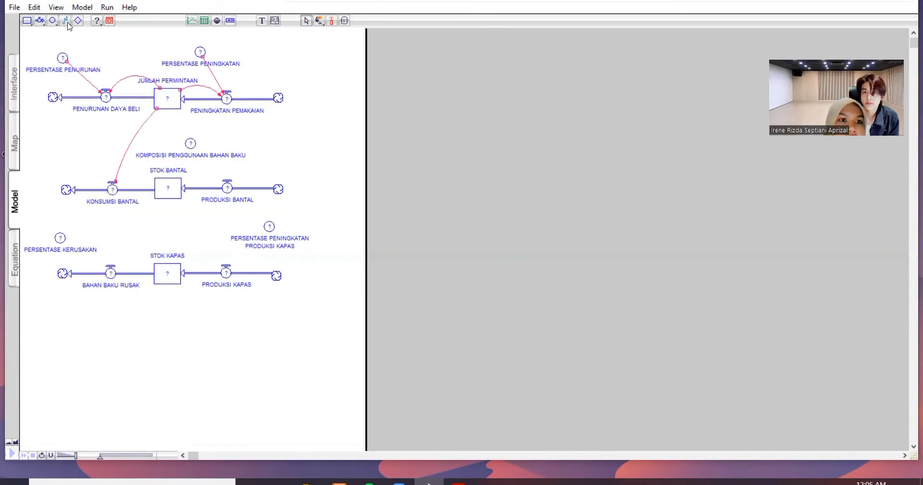
{"action": "left_click", "coordinate": [68, 23]}
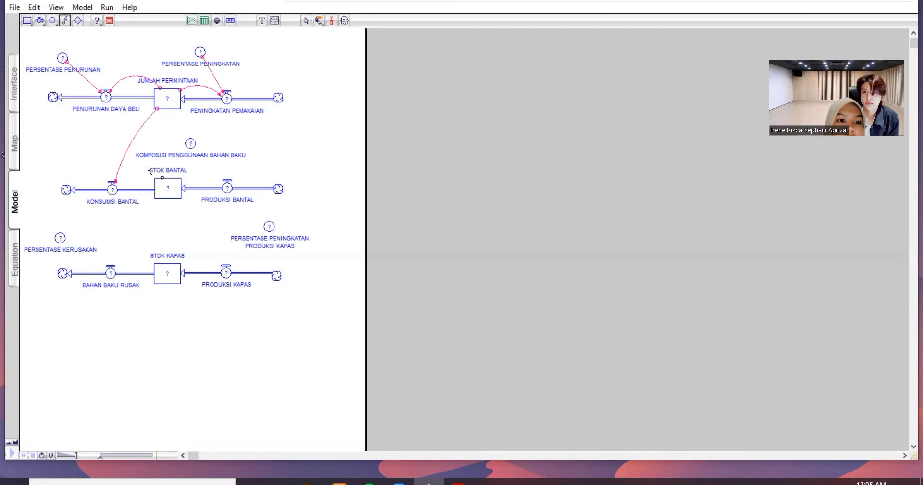
{"action": "left_click_drag", "start_coordinate": [149, 170], "coordinate": [111, 190]}
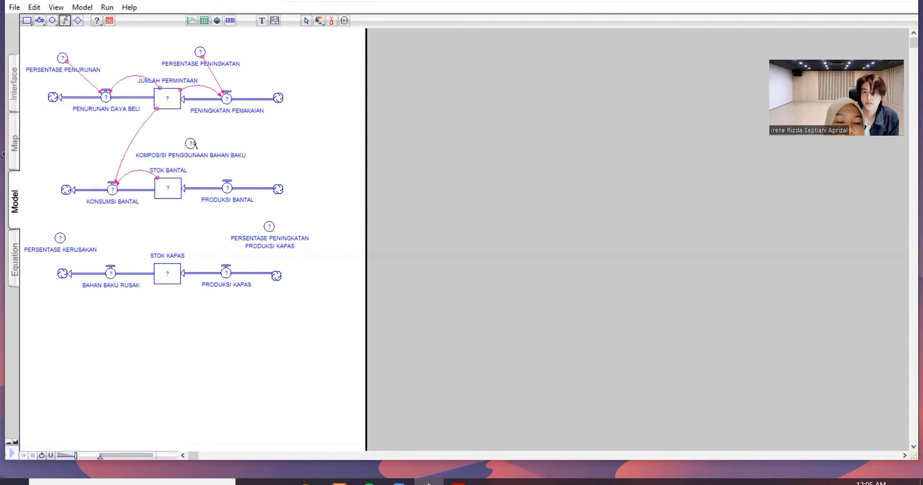
{"action": "left_click", "coordinate": [182, 171]}
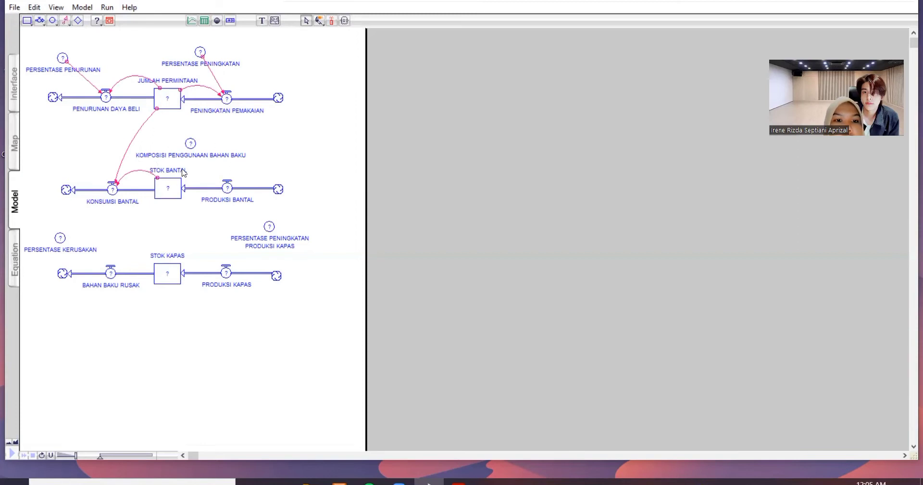
- Connect KOMPOSISI PENGGUNAAN BAHAN BAKU to the PRODUKSI BANTAL flow and PERSENTASE KERUSAKAN to the BAHAN BAKU RUSAK flow
{"action": "left_click", "coordinate": [65, 20]}
{"action": "left_click_drag", "start_coordinate": [190, 143], "coordinate": [227, 187]}
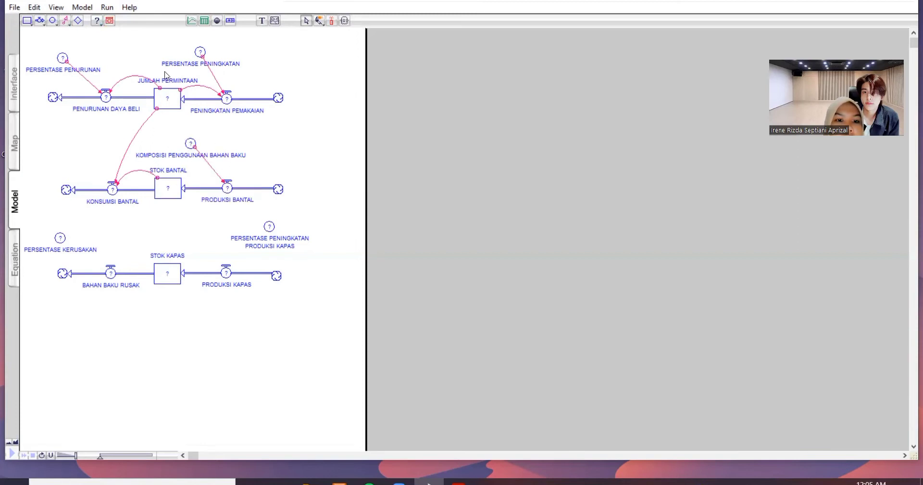
{"action": "left_click", "coordinate": [65, 20]}
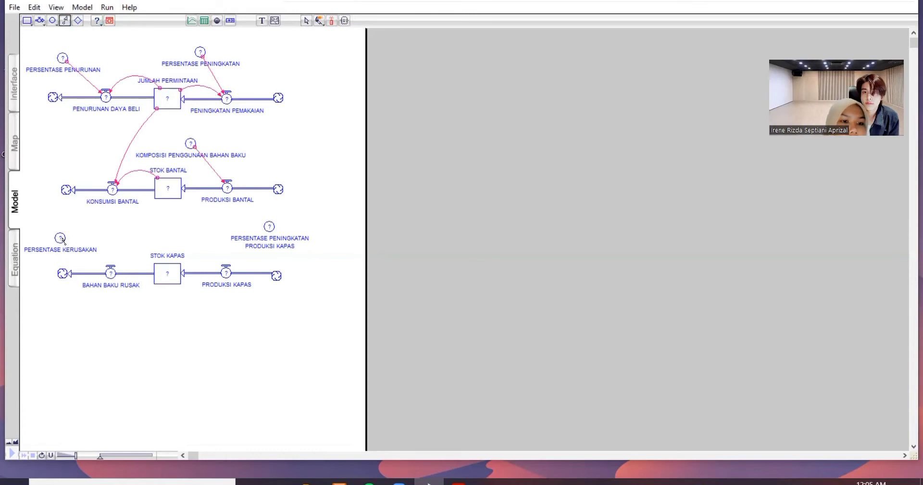
{"action": "left_click_drag", "start_coordinate": [63, 239], "coordinate": [110, 272]}
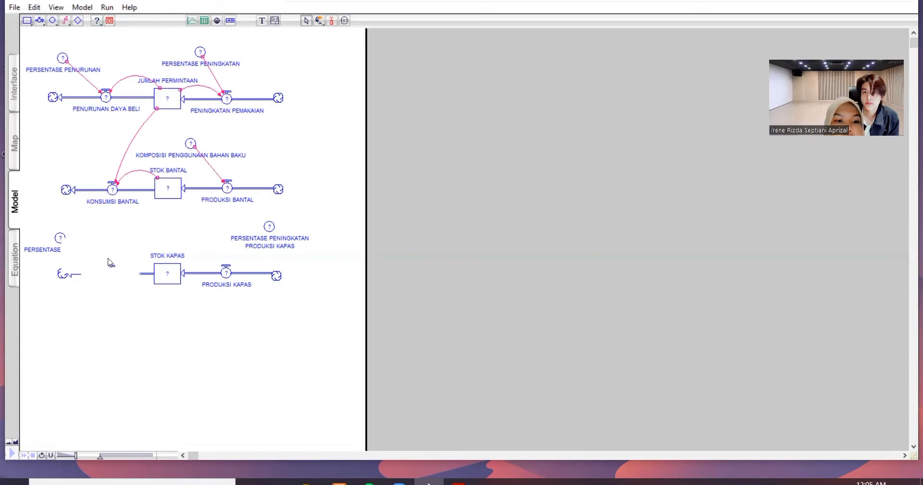
- Connect PERSENTASE PENINGKATAN PRODUKSI KAPAS to the PRODUKSI KAPAS flow and the STOK KAPAS stock to the BAHAN BAKU RUSAK flow
{"action": "left_click", "coordinate": [65, 20]}
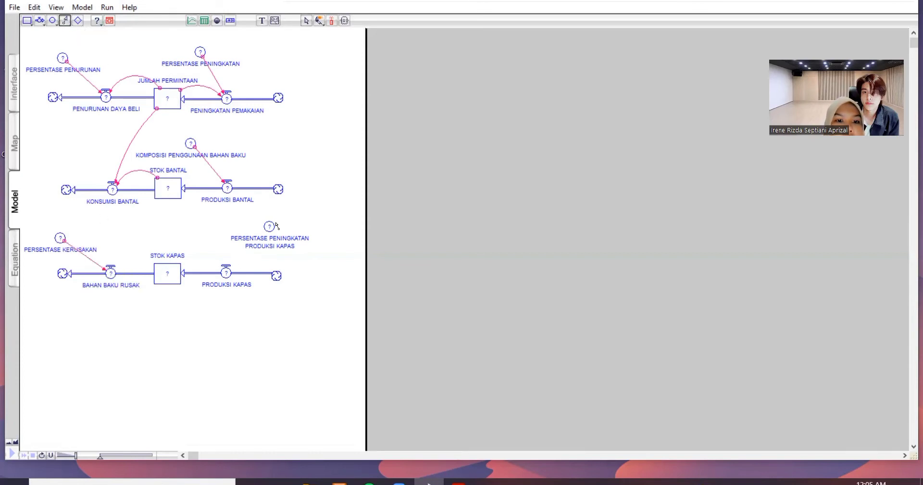
{"action": "left_click_drag", "start_coordinate": [253, 241], "coordinate": [227, 271]}
{"action": "left_click", "coordinate": [65, 21]}
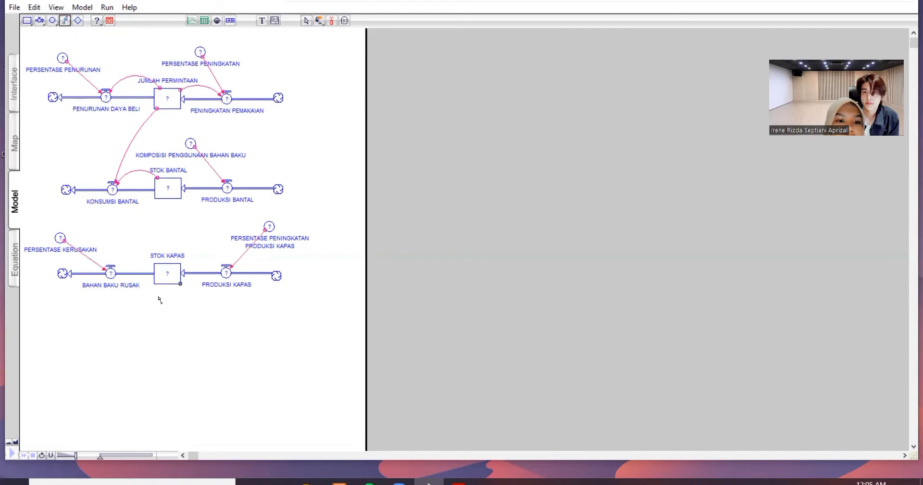
{"action": "mouse_move", "coordinate": [164, 283]}
{"action": "left_mouse_down"}
{"action": "mouse_move", "coordinate": [110, 273]}
{"action": "mouse_move", "coordinate": [109, 262]}
{"action": "left_mouse_up"}
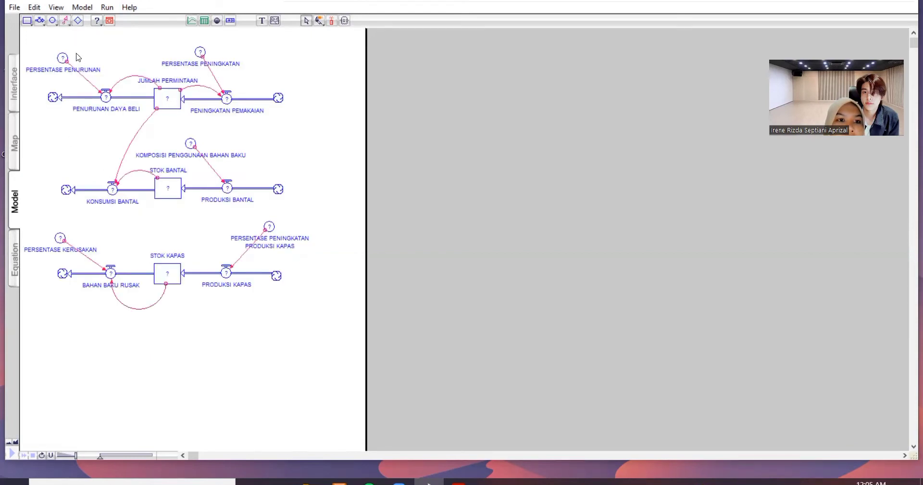
- Connect the STOK KAPAS stock to the PRODUKSI KAPAS and PRODUKSI BANTAL flows
{"action": "left_click", "coordinate": [65, 20]}
{"action": "left_click_drag", "start_coordinate": [165, 284], "coordinate": [228, 275]}
{"action": "left_click", "coordinate": [65, 20]}
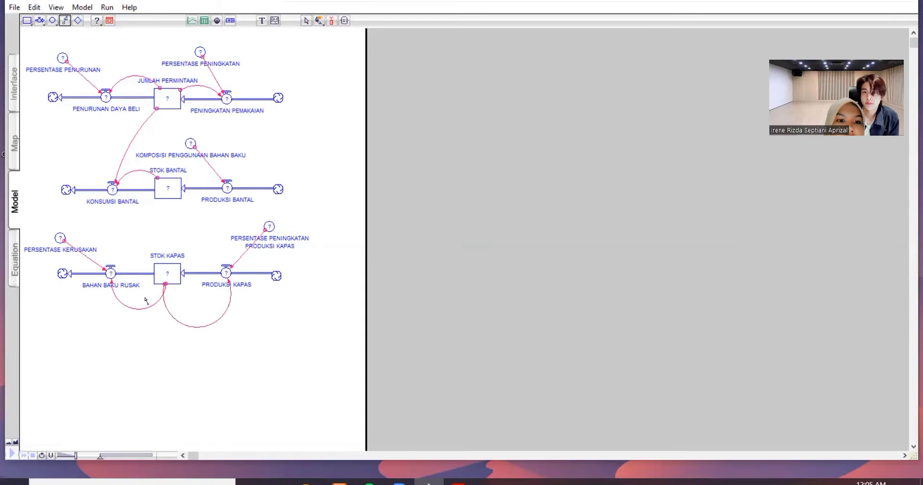
{"action": "left_click_drag", "start_coordinate": [174, 267], "coordinate": [227, 189]}
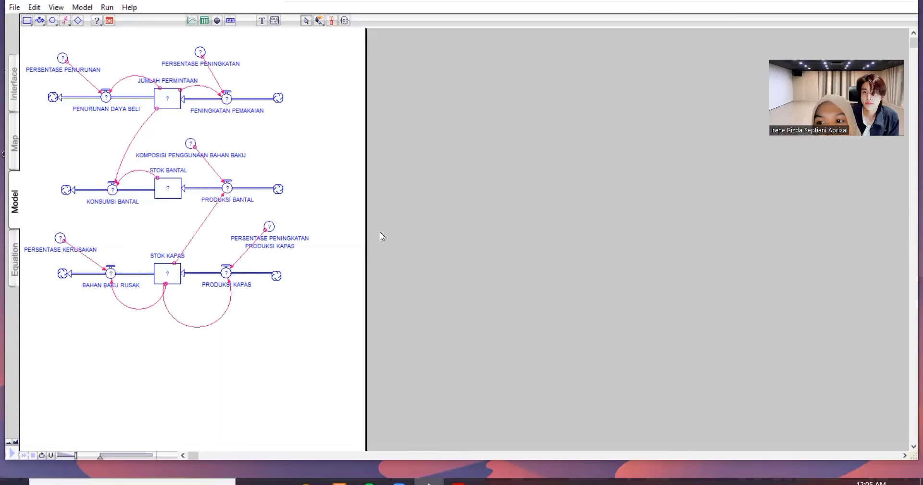
- Set the PERSENTASE PENINGKATAN converter to 0.06
{"action": "left_click", "coordinate": [319, 20]}
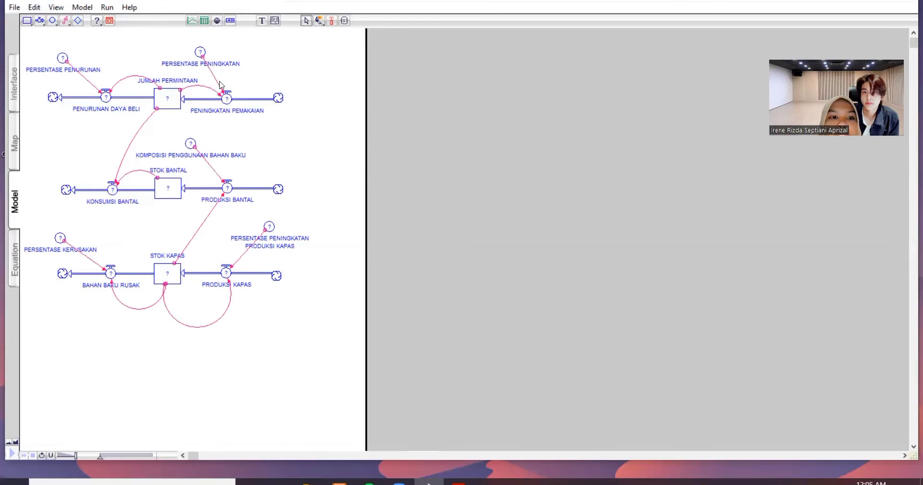
{"action": "double_click", "coordinate": [201, 52]}
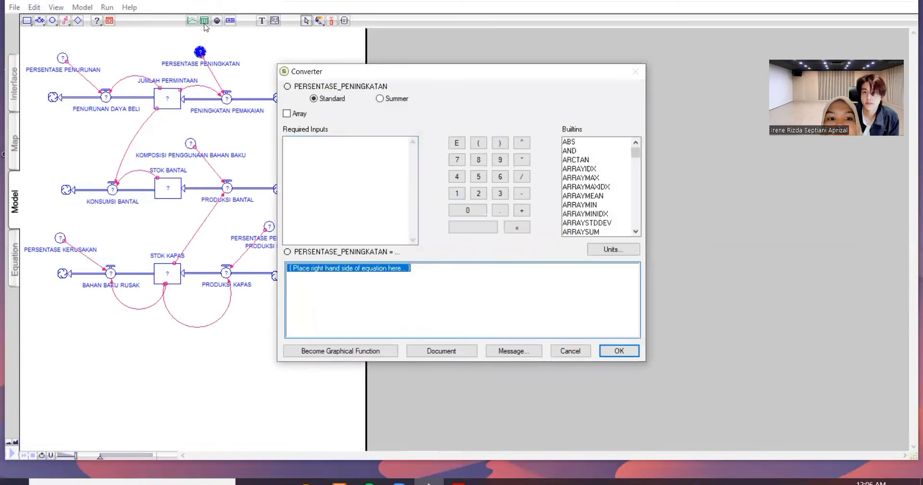
{"action": "left_click", "coordinate": [468, 212]}
{"action": "left_click", "coordinate": [500, 210]}
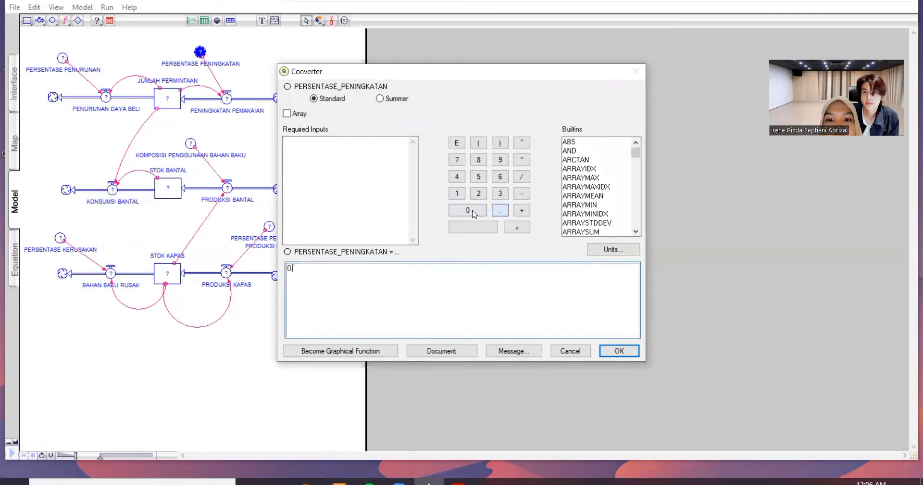
{"action": "left_click", "coordinate": [467, 210]}
{"action": "left_click", "coordinate": [500, 176]}
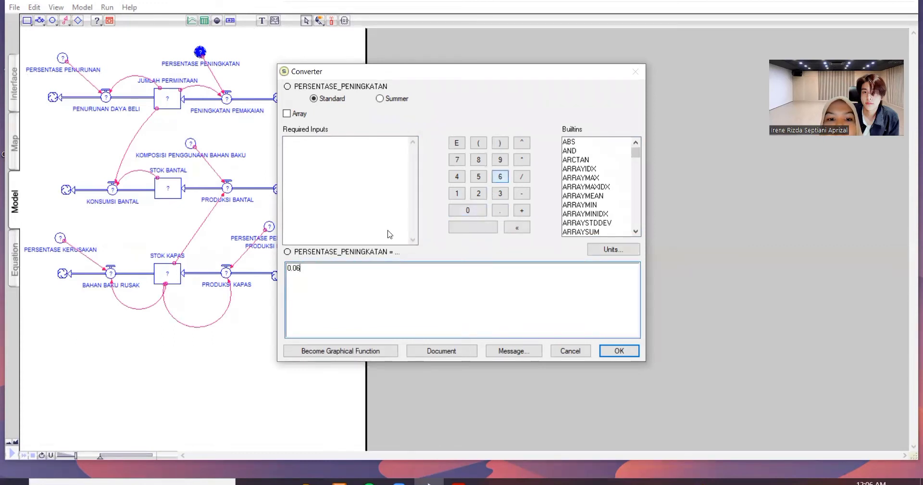
{"action": "left_click", "coordinate": [619, 351]}
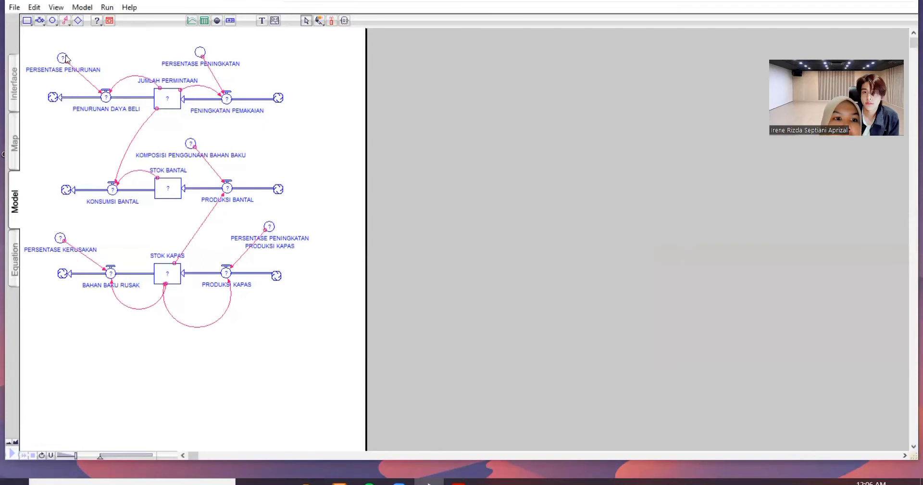
- Set the PERSENTASE PENURUNAN converter to 0.01
{"action": "double_click", "coordinate": [63, 58]}
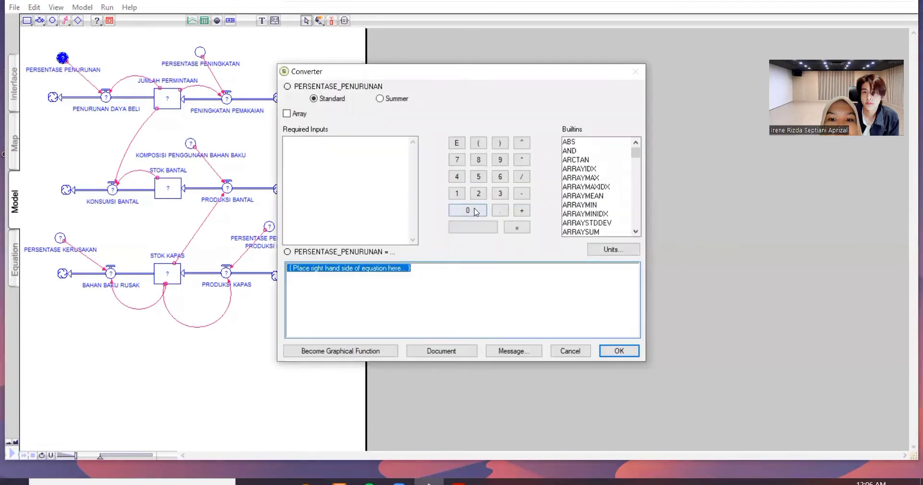
{"action": "left_click", "coordinate": [475, 212]}
{"action": "left_click", "coordinate": [500, 210]}
{"action": "left_click", "coordinate": [471, 210]}
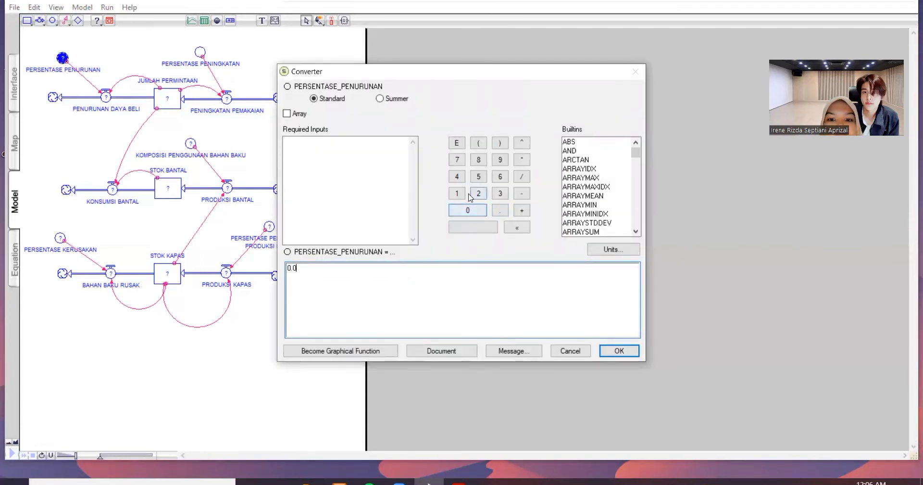
{"action": "left_click", "coordinate": [459, 193]}
{"action": "left_click", "coordinate": [611, 349]}
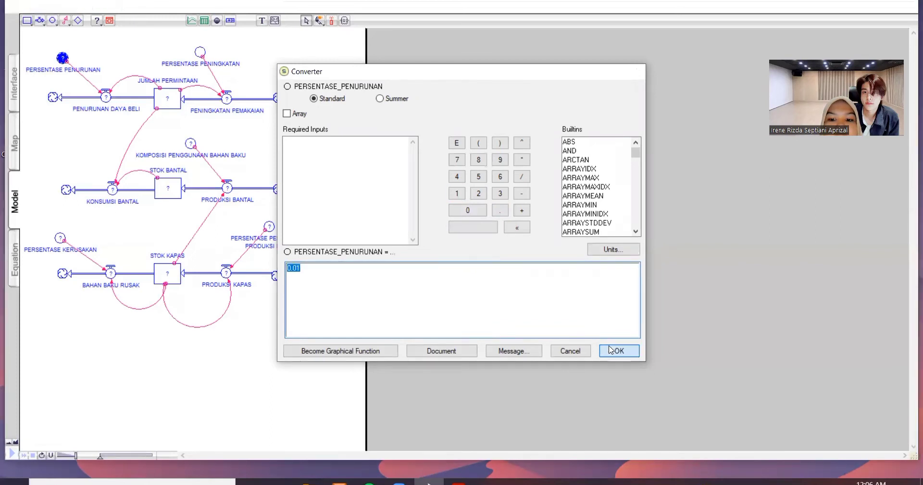
- Set the initial value of the JUMLAH PERMINTAAN stock to 4000
{"action": "double_click", "coordinate": [170, 103]}
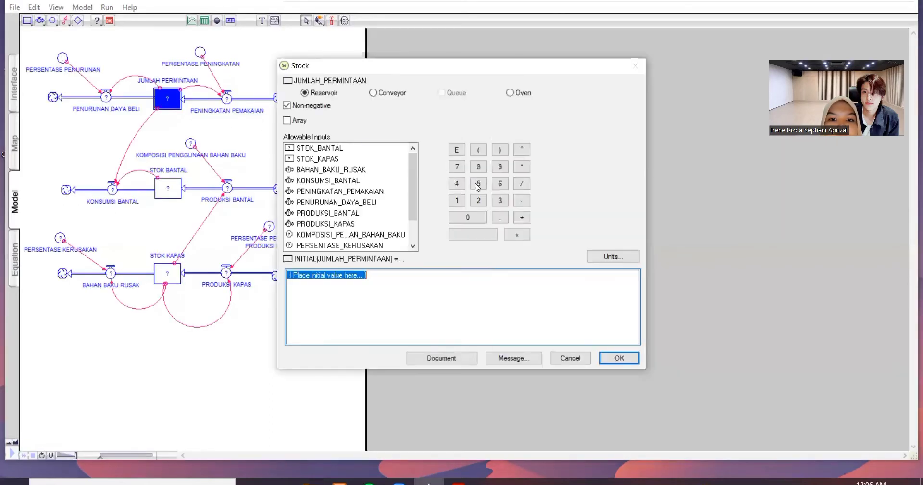
{"action": "left_click", "coordinate": [457, 183]}
{"action": "left_click", "coordinate": [467, 217]}
{"action": "left_click", "coordinate": [467, 217]}
{"action": "left_click", "coordinate": [467, 217]}
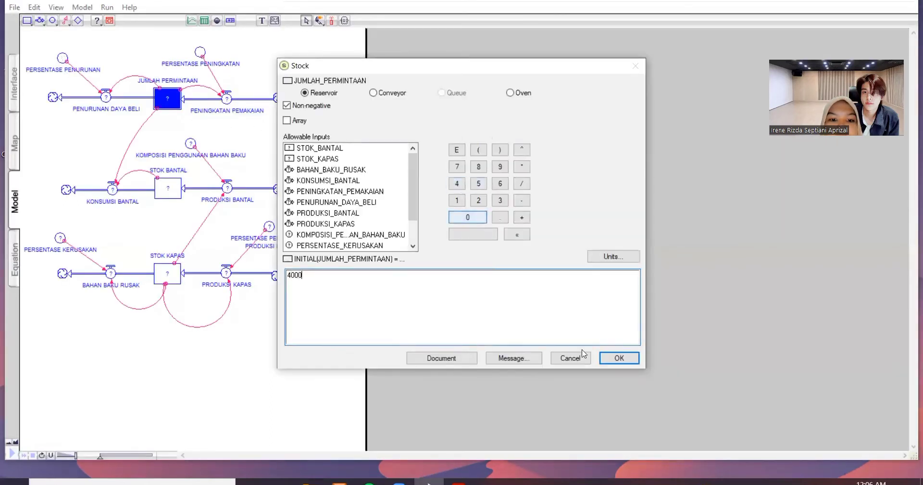
{"action": "key", "text": "Return"}
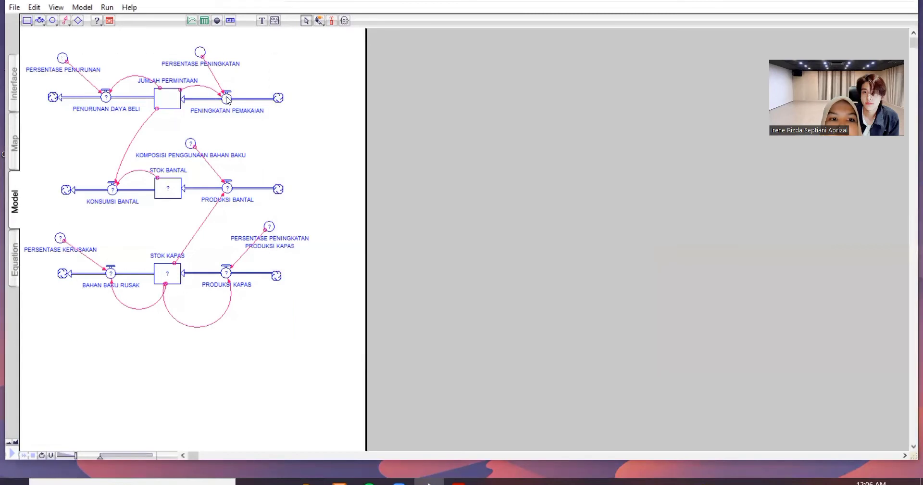
- Define the PENINGKATAN PEMAKAIAN flow as PERSENTASE_PENINGKATAN*JUMLAH_PERMINTAAN
{"action": "double_click", "coordinate": [227, 99]}
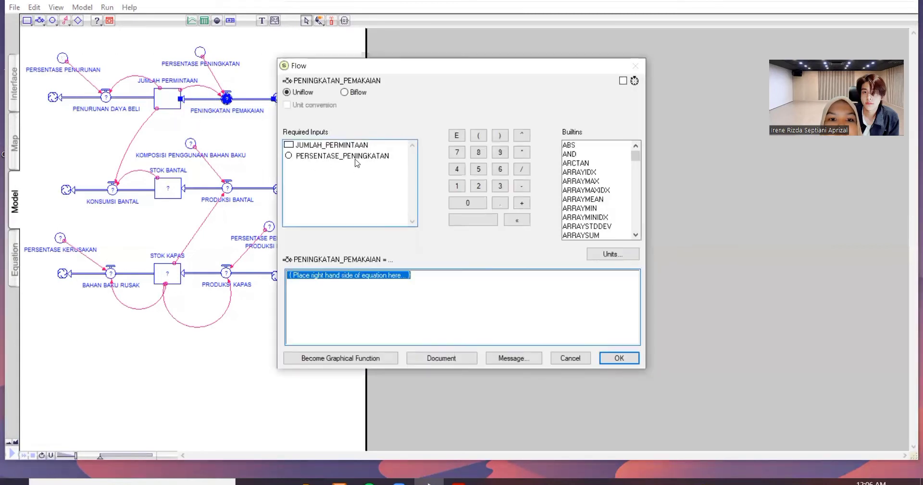
{"action": "left_click", "coordinate": [353, 158]}
{"action": "left_click", "coordinate": [521, 152]}
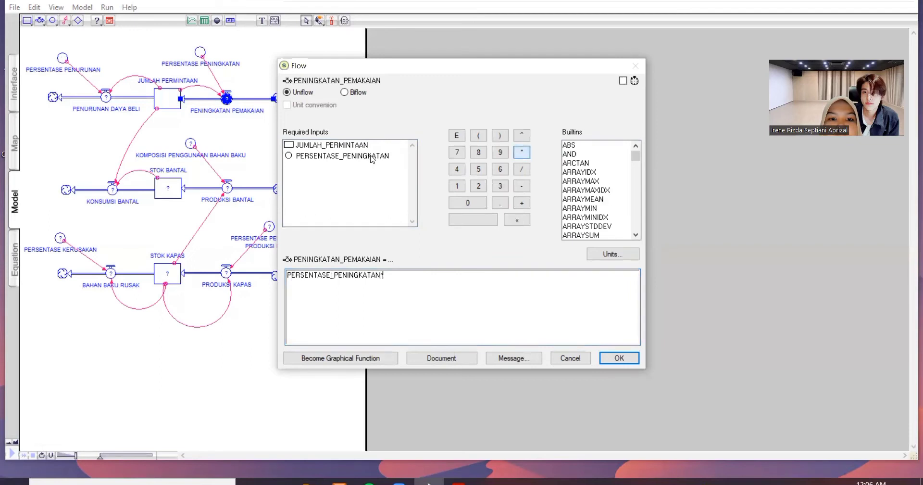
{"action": "left_click", "coordinate": [363, 145]}
{"action": "left_click", "coordinate": [619, 358]}
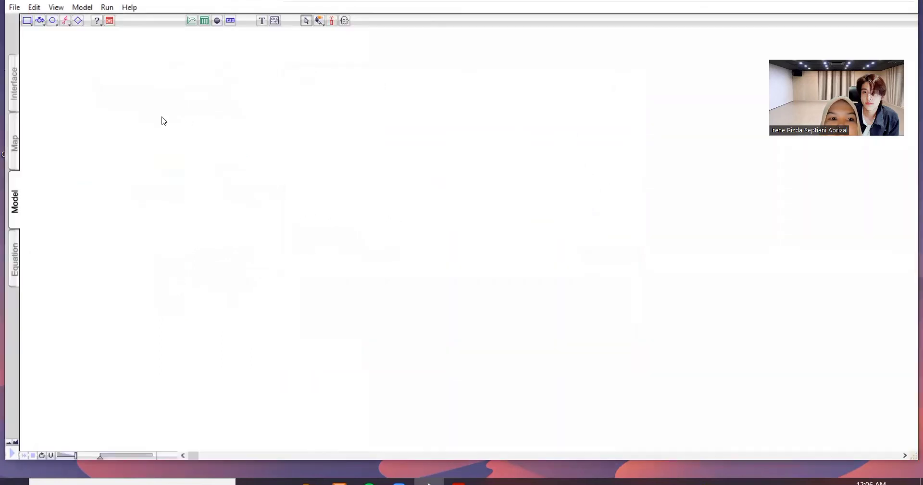
- Define the PENURUNAN DAYA BELI flow as PERSENTASE_PENURUNAN*JUMLAH_PERMINTAAN
{"action": "double_click", "coordinate": [107, 97]}
{"action": "left_click", "coordinate": [340, 155]}
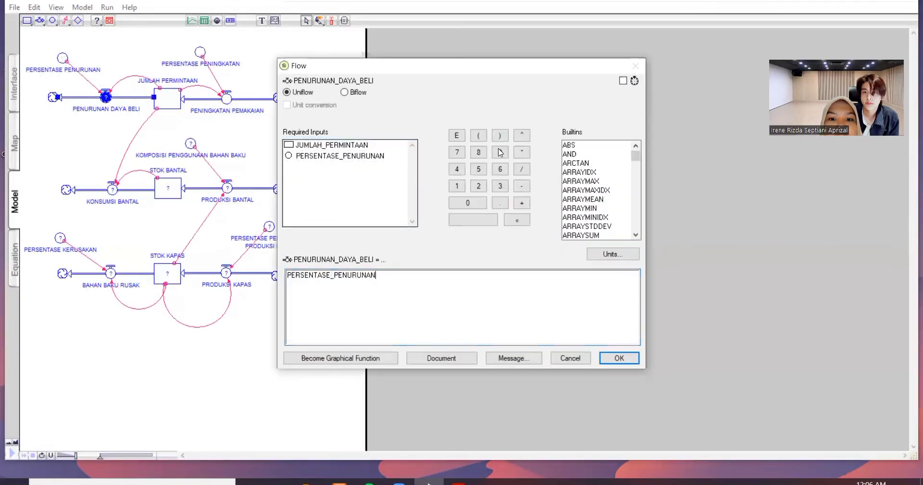
{"action": "left_click", "coordinate": [527, 153]}
{"action": "left_click", "coordinate": [363, 145]}
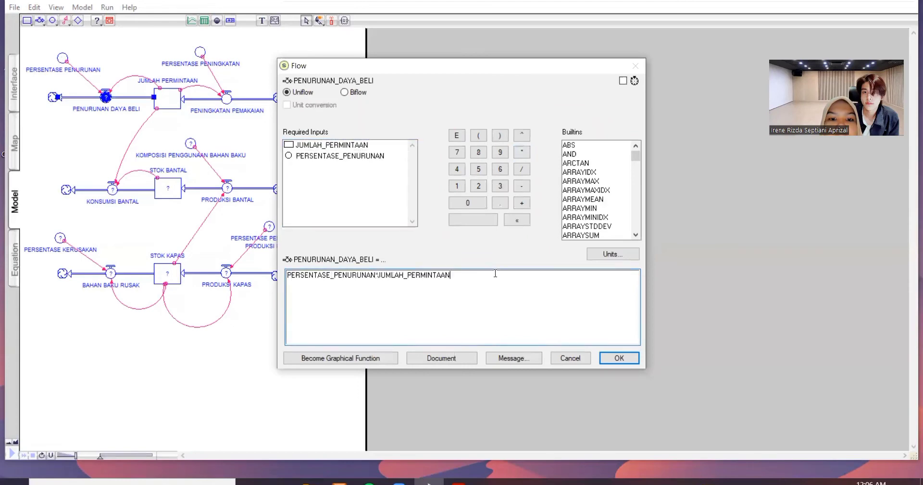
{"action": "left_click", "coordinate": [610, 361]}
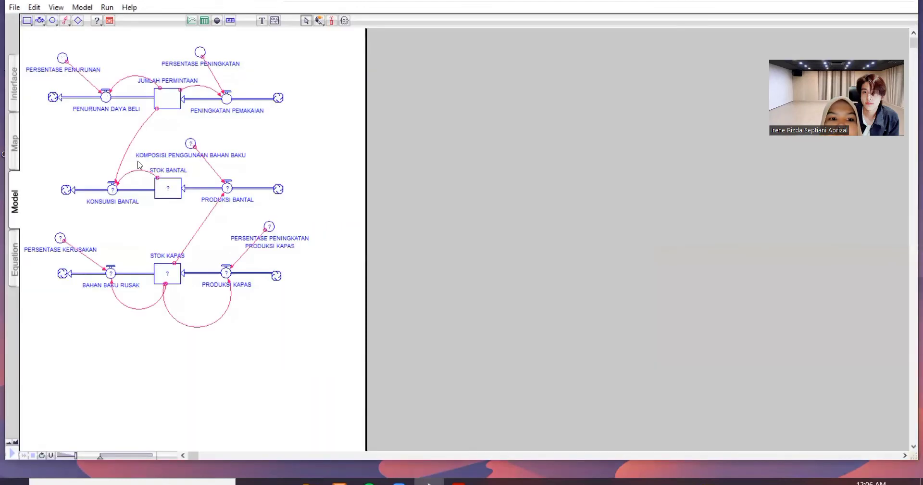
- Set the KOMPOSISI PENGGUNAAN BAHAN BAKU converter to 1
{"action": "double_click", "coordinate": [191, 144]}
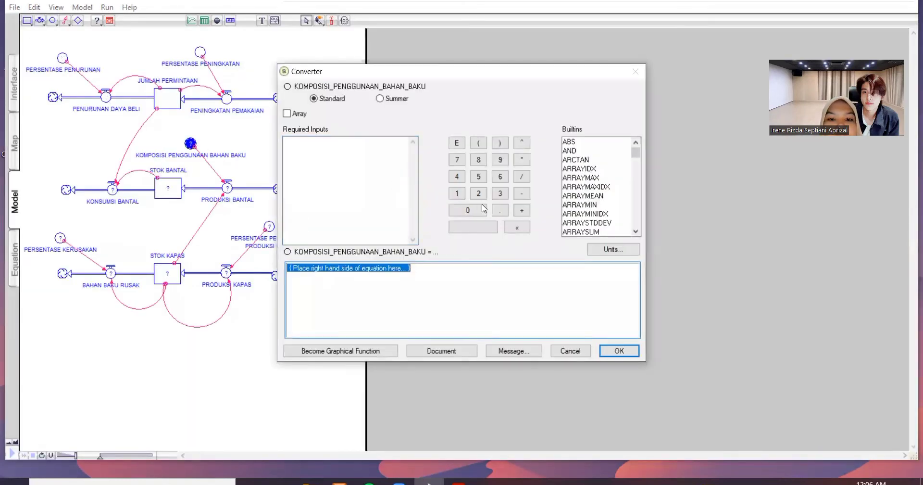
{"action": "left_click", "coordinate": [462, 194]}
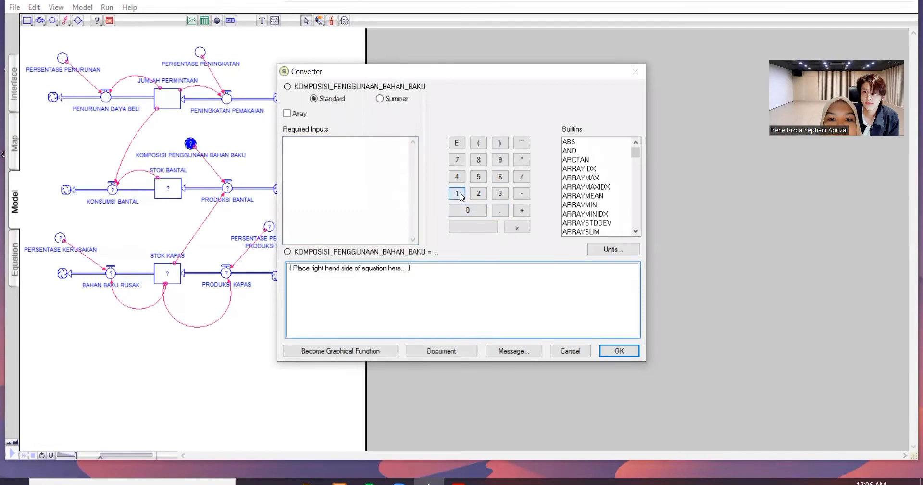
{"action": "left_click", "coordinate": [637, 355]}
- Define the PRODUKSI BANTAL flow as KOMPOSISI_PENGGUNAAN_BAHAN_BAKU*STOK_KAPAS
{"action": "double_click", "coordinate": [226, 190]}
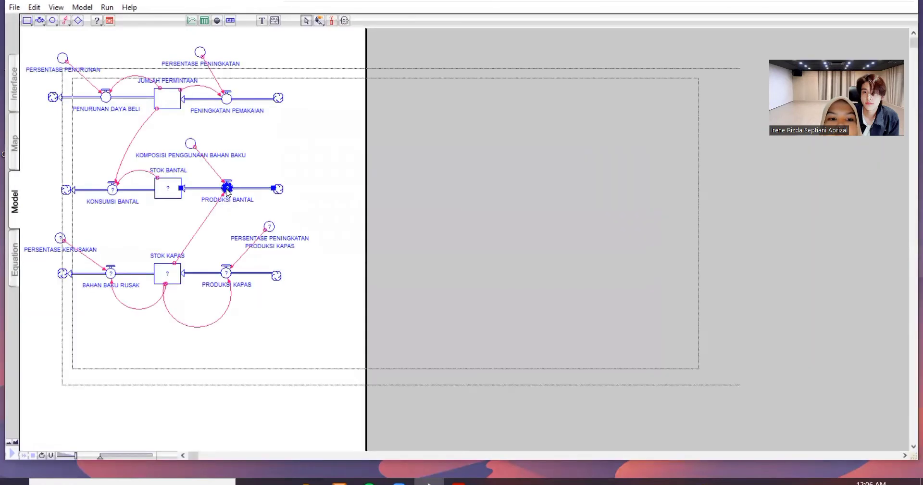
{"action": "left_click", "coordinate": [370, 155]}
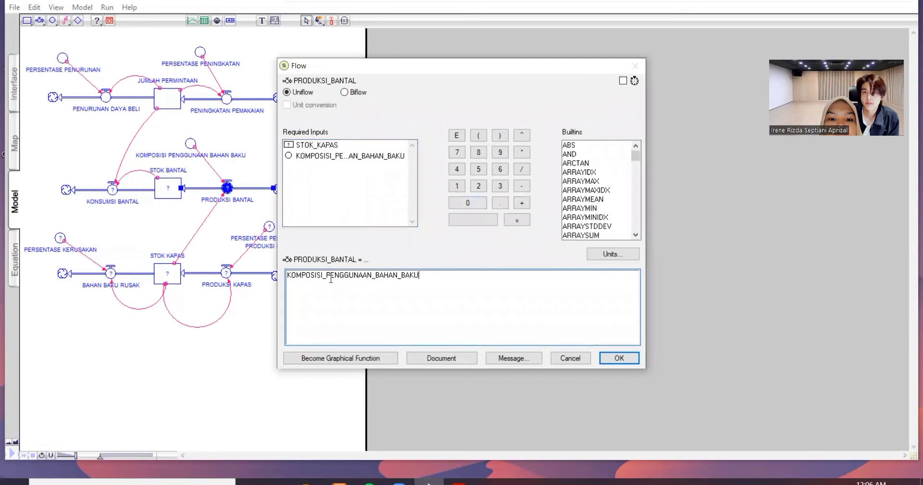
{"action": "left_click", "coordinate": [522, 152]}
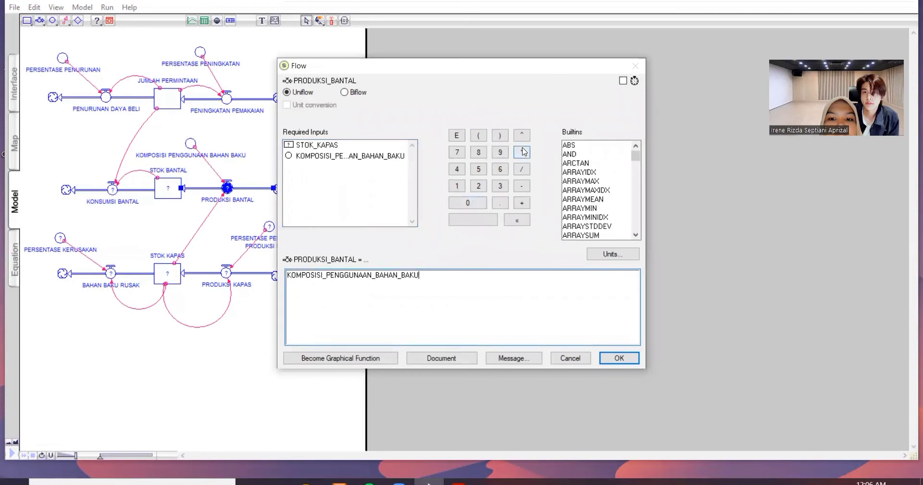
{"action": "left_click", "coordinate": [317, 144]}
{"action": "left_click", "coordinate": [619, 358]}
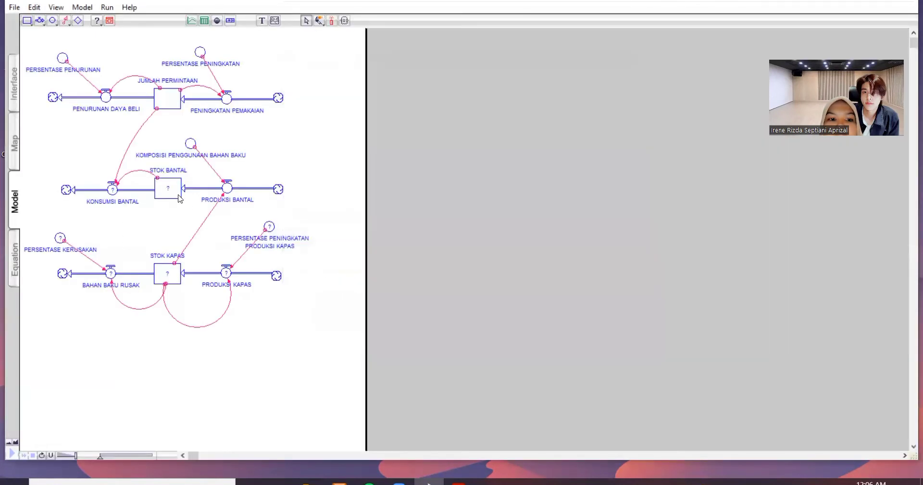
- Set the initial value of the STOK BANTAL stock to PRODUKSI_BANTAL
{"action": "double_click", "coordinate": [168, 188]}
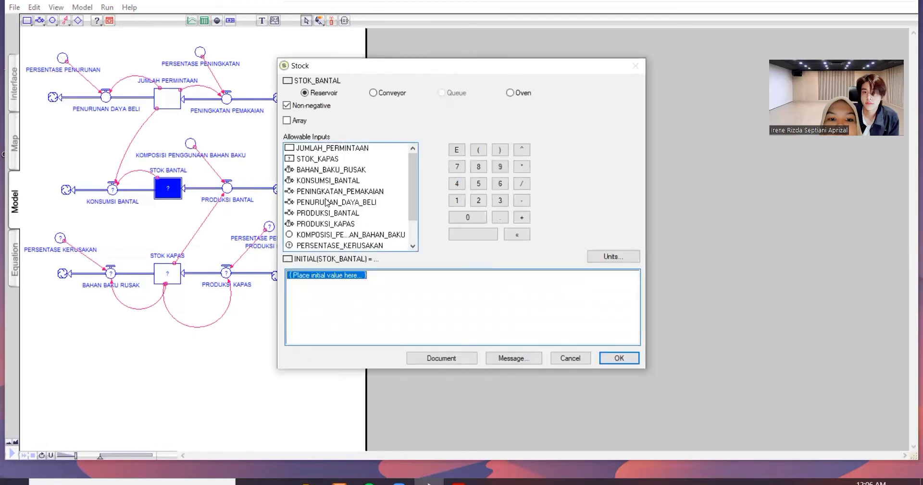
{"action": "left_click", "coordinate": [327, 212]}
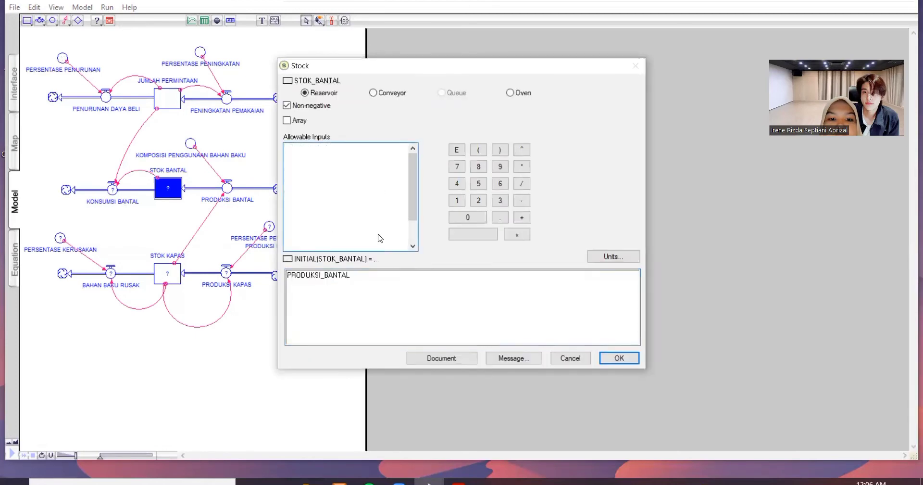
{"action": "left_click", "coordinate": [620, 358]}
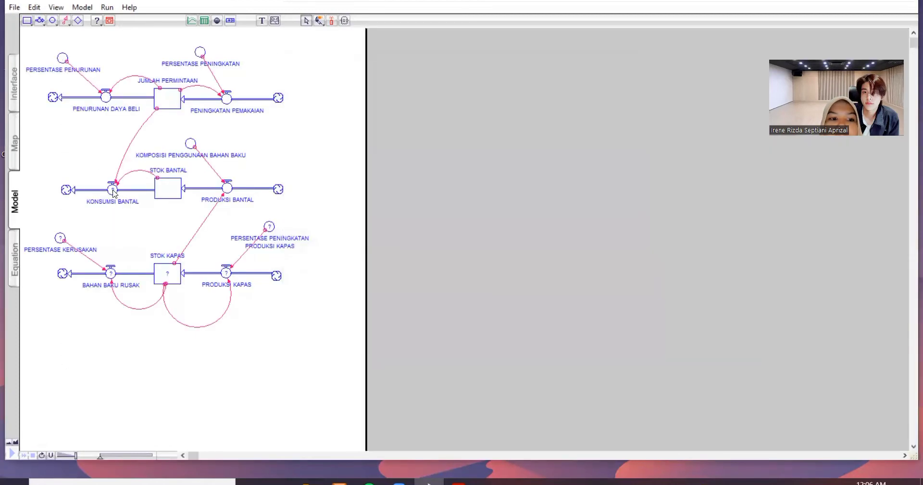
- Define the KONSUMSI BANTAL flow as STOK_BANTAL-JUMLAH_PERMINTAAN
{"action": "double_click", "coordinate": [113, 190]}
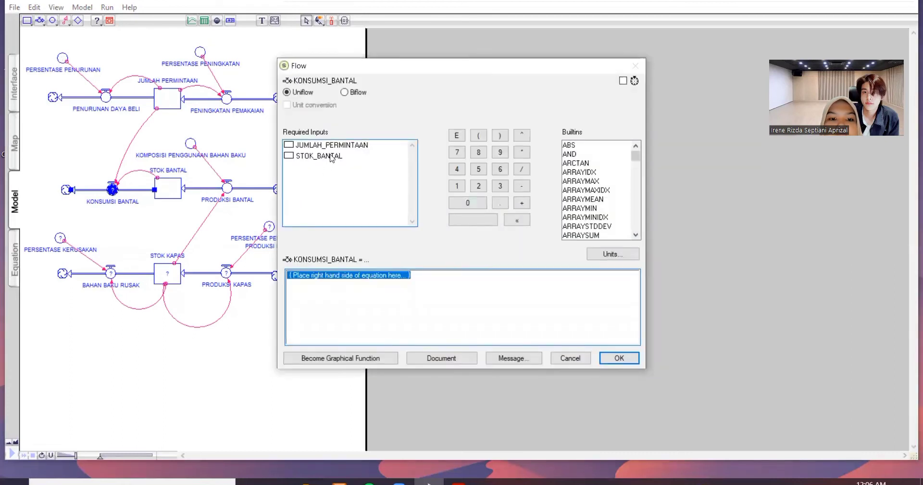
{"action": "left_click", "coordinate": [331, 157]}
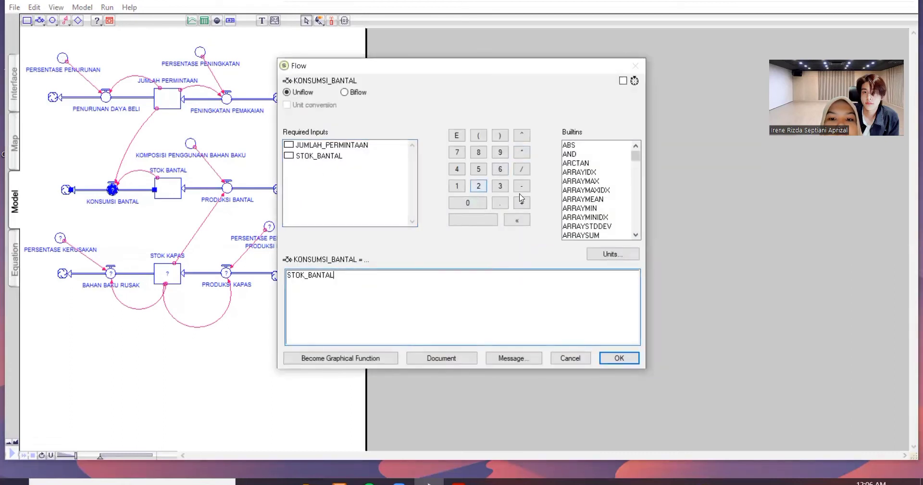
{"action": "left_click", "coordinate": [521, 185]}
{"action": "left_click", "coordinate": [331, 145]}
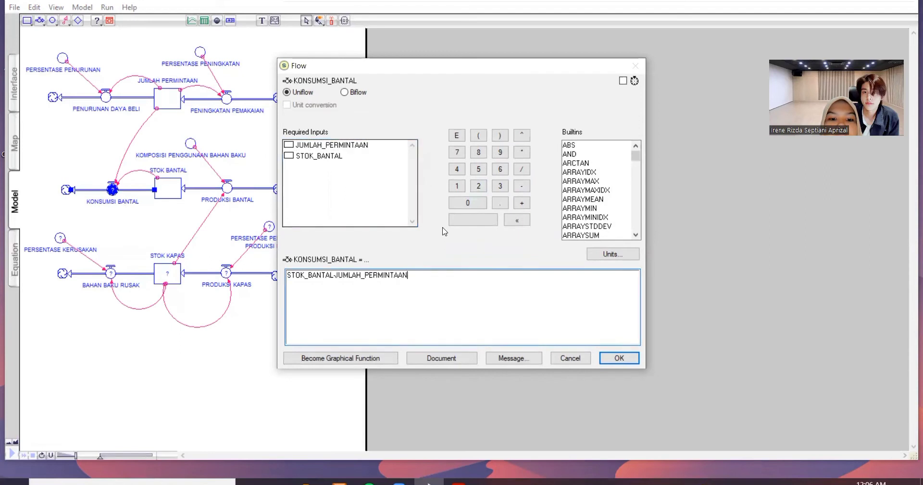
{"action": "left_click", "coordinate": [619, 357]}
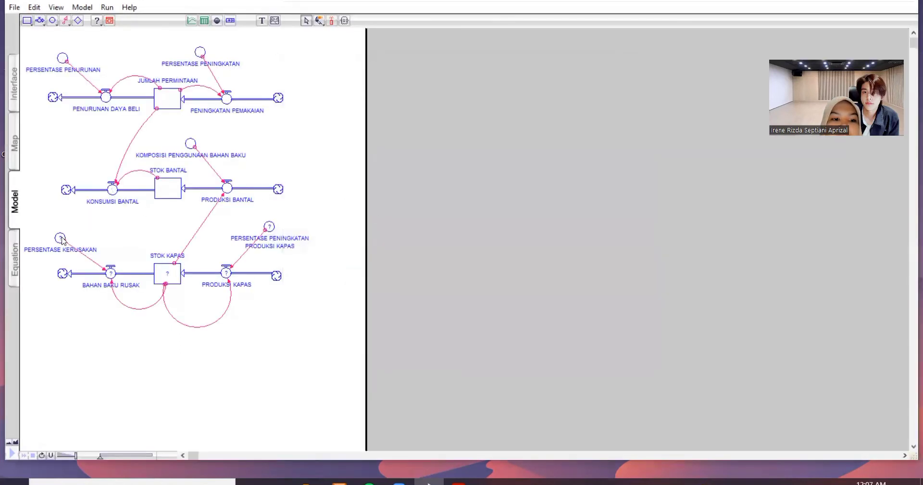
- Set the PERSENTASE KERUSAKAN converter to 0.03
{"action": "double_click", "coordinate": [60, 238]}
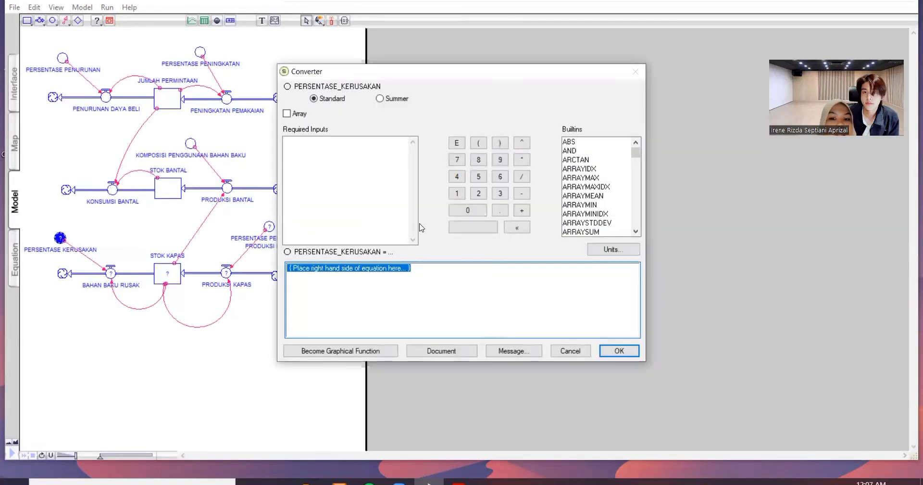
{"action": "left_click", "coordinate": [468, 210]}
{"action": "left_click", "coordinate": [500, 210]}
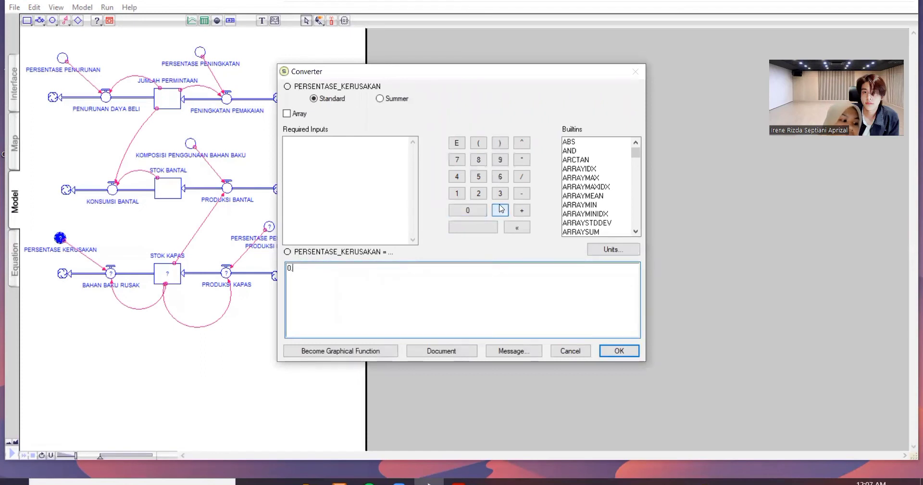
{"action": "left_click", "coordinate": [467, 210]}
{"action": "left_click", "coordinate": [500, 192]}
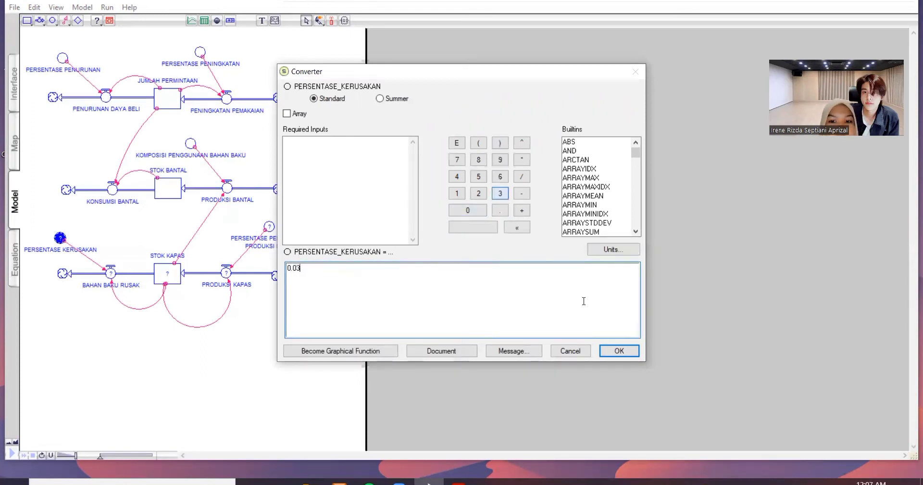
{"action": "left_click", "coordinate": [619, 350]}
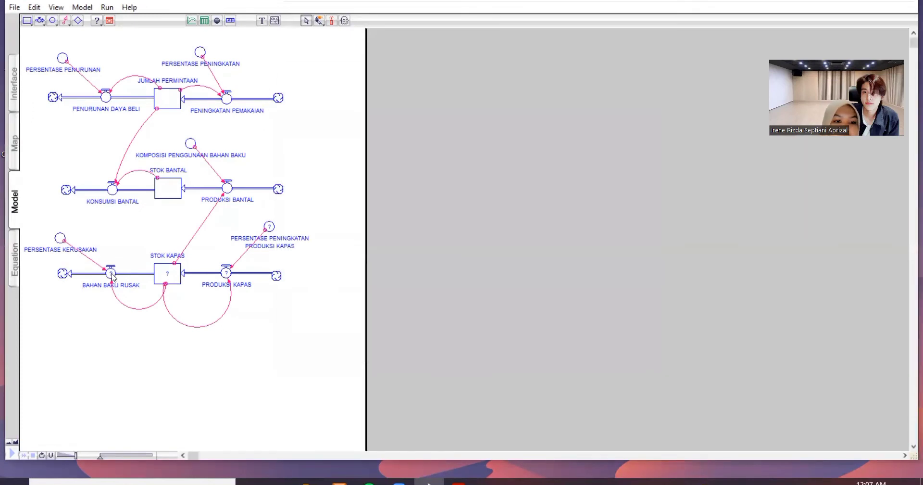
- Set the PERSENTASE PENINGKATAN PRODUKSI KAPAS converter to 0.1
{"action": "double_click", "coordinate": [270, 226]}
{"action": "left_click", "coordinate": [468, 210]}
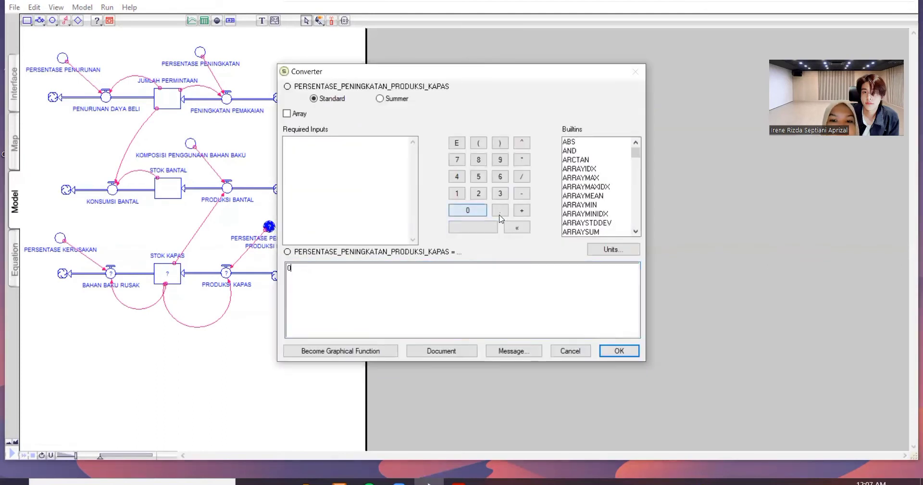
{"action": "left_click", "coordinate": [500, 210]}
{"action": "left_click", "coordinate": [457, 192]}
{"action": "left_click", "coordinate": [619, 350]}
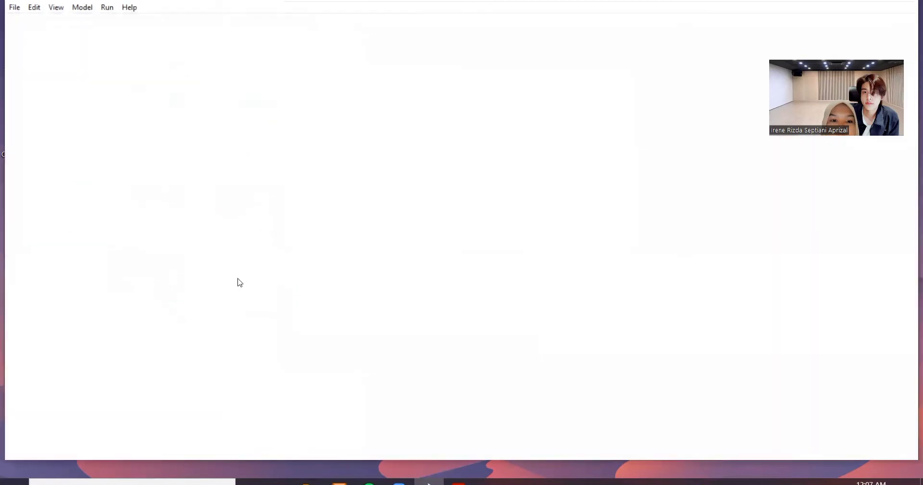
- Define the PRODUKSI KAPAS flow as PERSENTASE_PENINGKATAN_PRODUKSI_KAPAS*STOK_KAPAS
{"action": "double_click", "coordinate": [227, 273]}
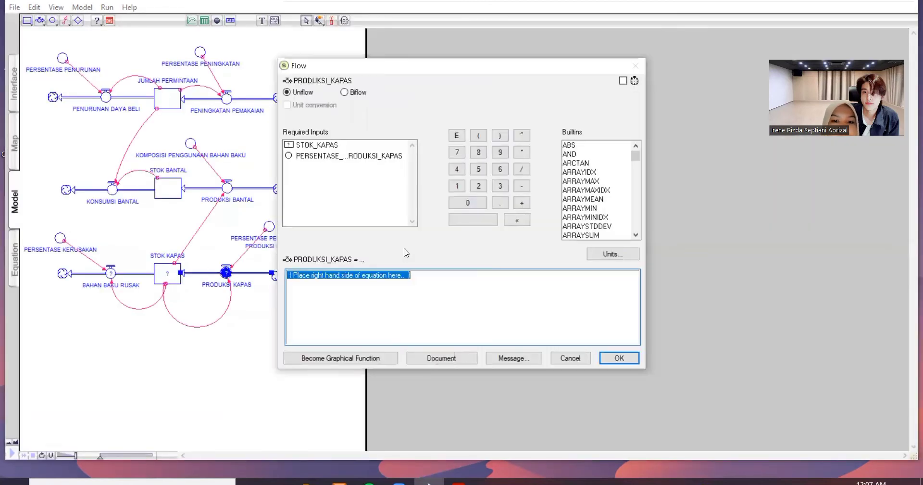
{"action": "left_click", "coordinate": [386, 159]}
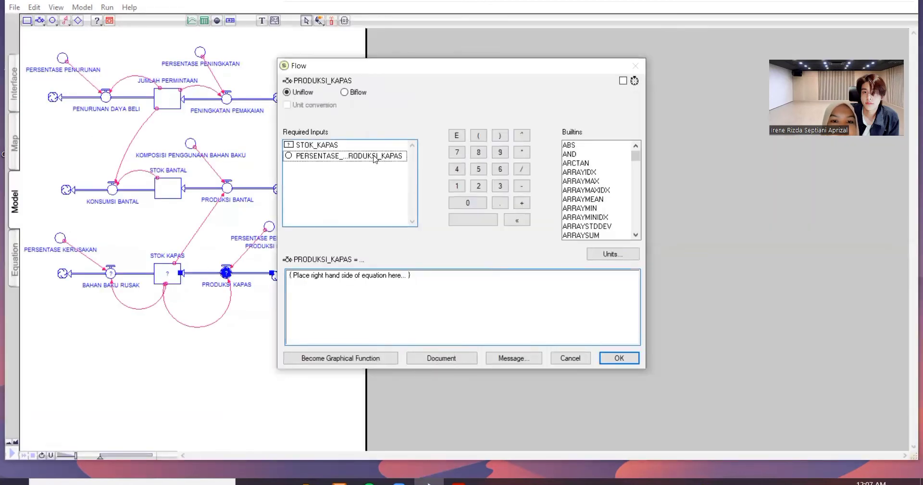
{"action": "left_click", "coordinate": [522, 152]}
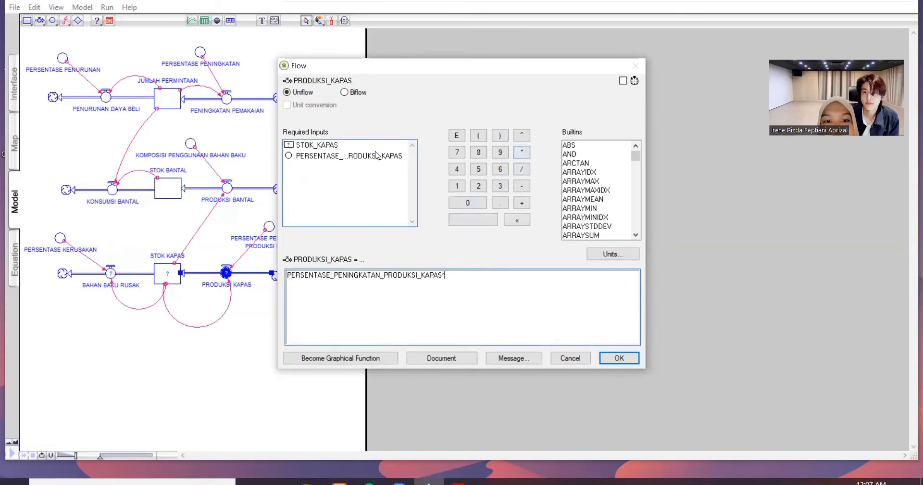
{"action": "left_click", "coordinate": [325, 145]}
{"action": "left_click", "coordinate": [626, 360]}
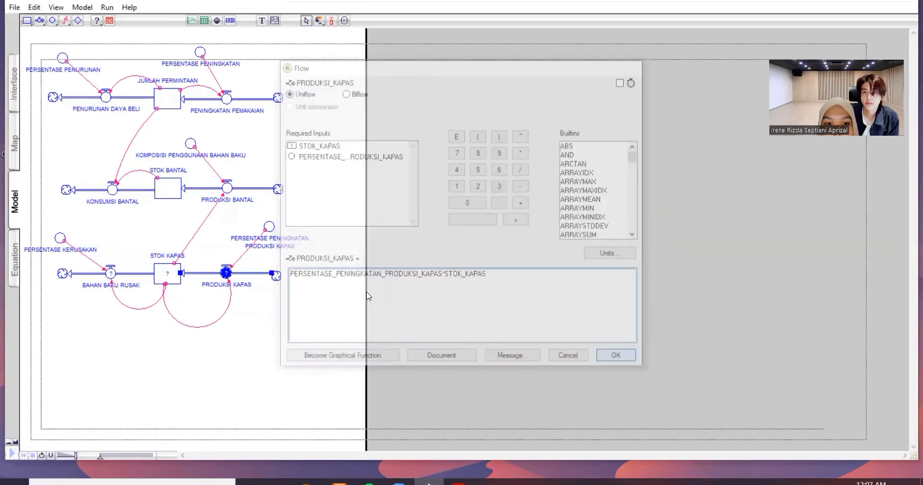
- Define the BAHAN BAKU RUSAK flow as PERSENTASE_KERUSAKAN*STOK_KAPAS
{"action": "double_click", "coordinate": [110, 274]}
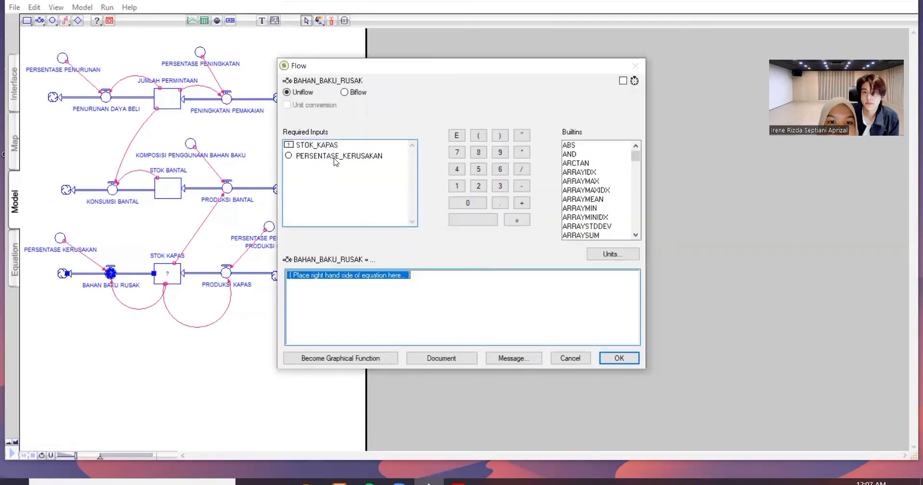
{"action": "left_click", "coordinate": [336, 156]}
{"action": "left_click", "coordinate": [522, 152]}
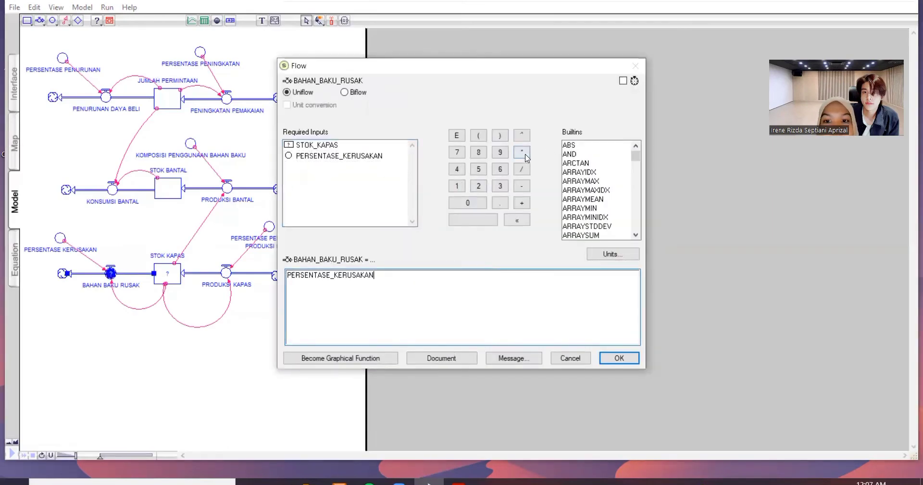
{"action": "left_click", "coordinate": [331, 145]}
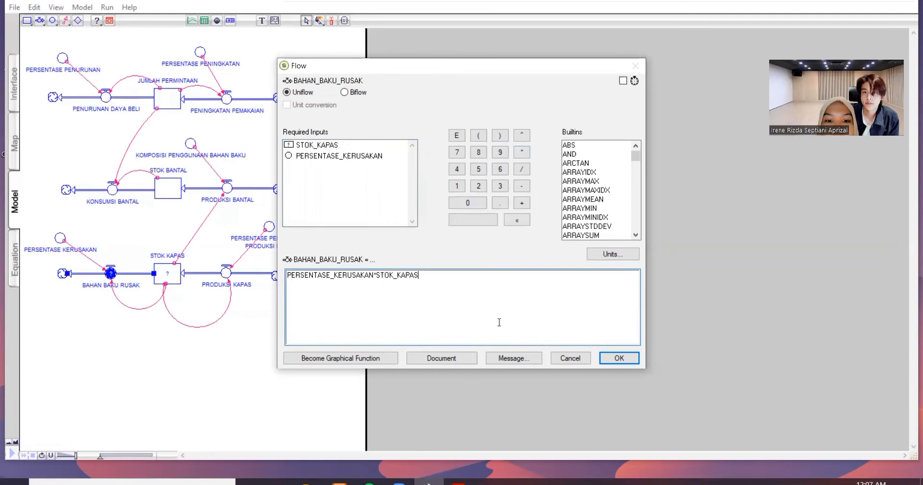
{"action": "left_click", "coordinate": [620, 358]}
- Set the initial value of the STOK KAPAS stock to 7000
{"action": "double_click", "coordinate": [163, 277]}
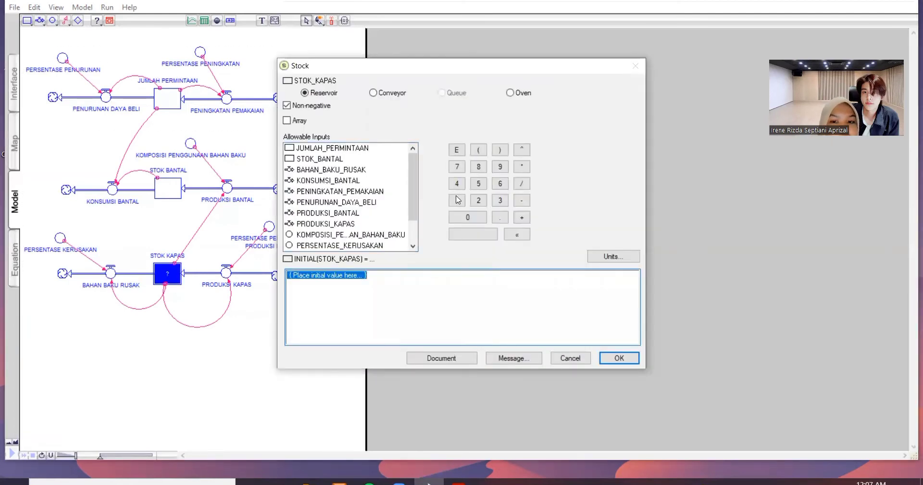
{"action": "left_click", "coordinate": [457, 166]}
{"action": "left_click", "coordinate": [468, 217]}
{"action": "left_click", "coordinate": [469, 219]}
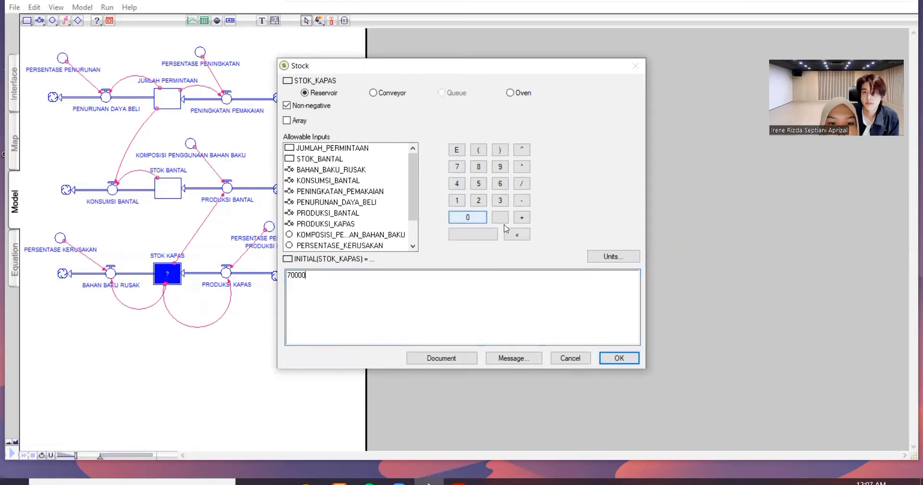
{"action": "key", "text": "BackSpace"}
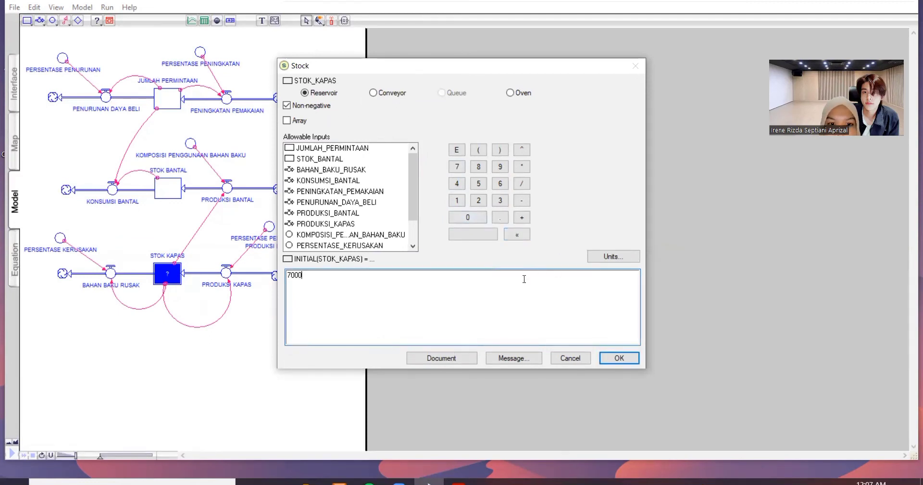
{"action": "left_click", "coordinate": [618, 358]}
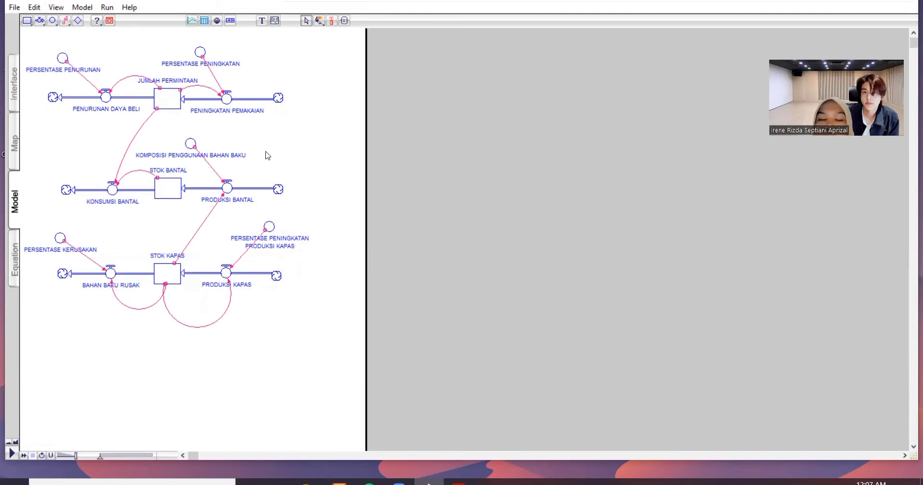
- Add a graph pad to the empty area of the model and place it beside the JUMLAH PERMINTAAN structure
{"action": "left_click", "coordinate": [193, 22]}
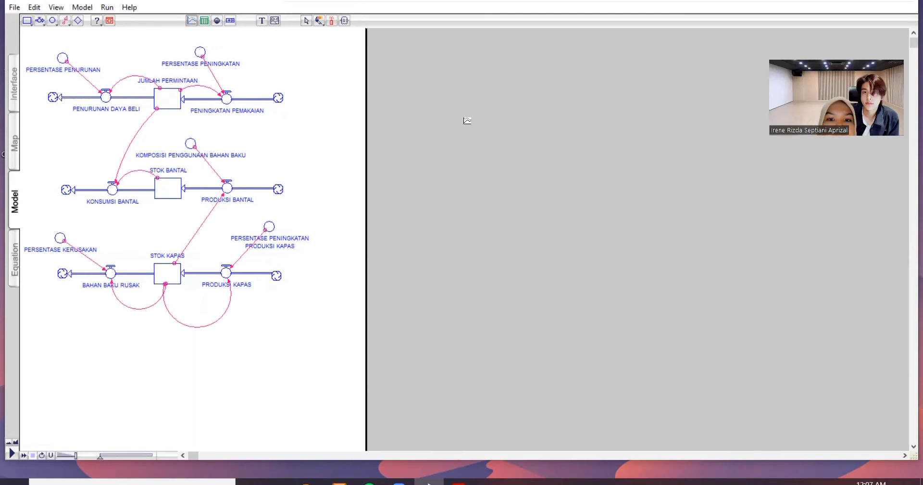
{"action": "left_click", "coordinate": [465, 120]}
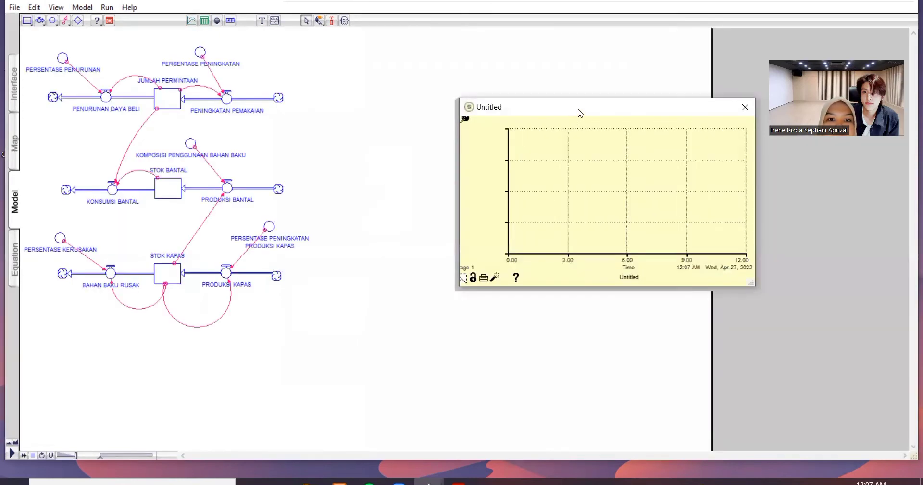
{"action": "left_click_drag", "start_coordinate": [580, 112], "coordinate": [451, 59]}
- Select JUMLAH_PERMINTAAN, STOK_BANTAL, STOK_KAPAS, PRODUKSI_BANTAL and KONSUMSI_BANTAL as the variables of the time series graph
{"action": "double_click", "coordinate": [365, 101]}
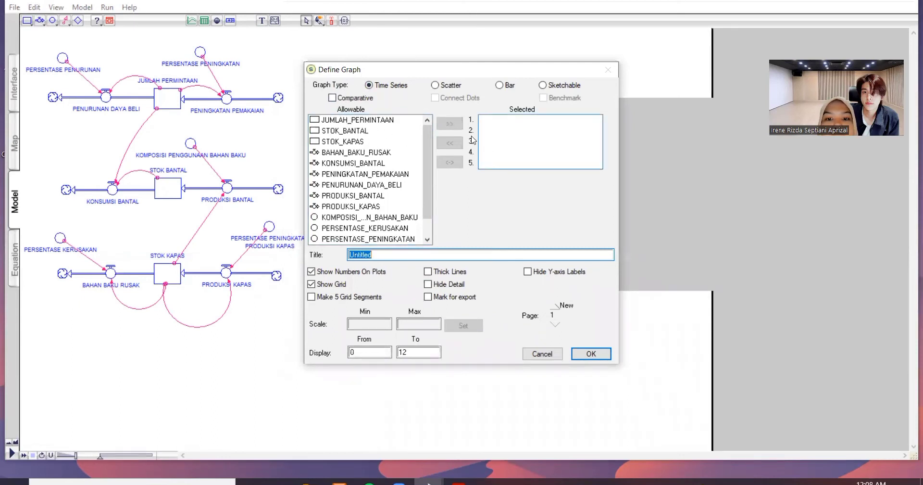
{"action": "double_click", "coordinate": [351, 120]}
{"action": "double_click", "coordinate": [353, 133]}
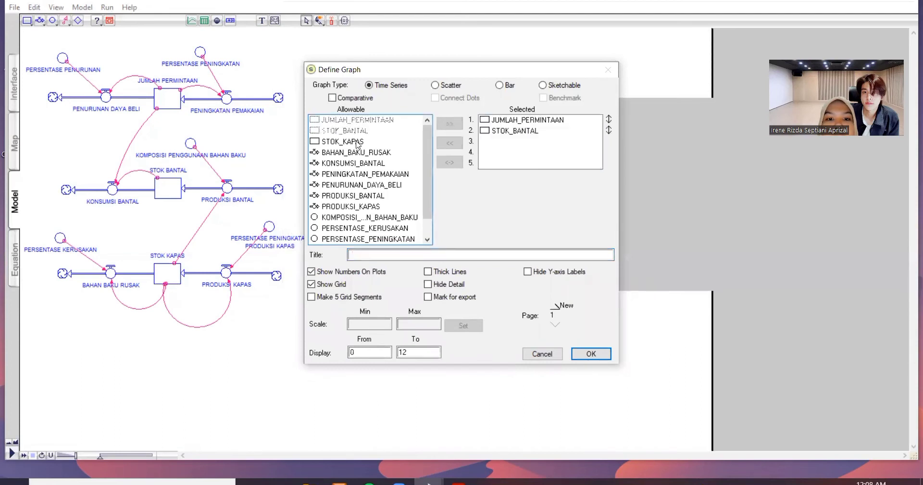
{"action": "double_click", "coordinate": [357, 142]}
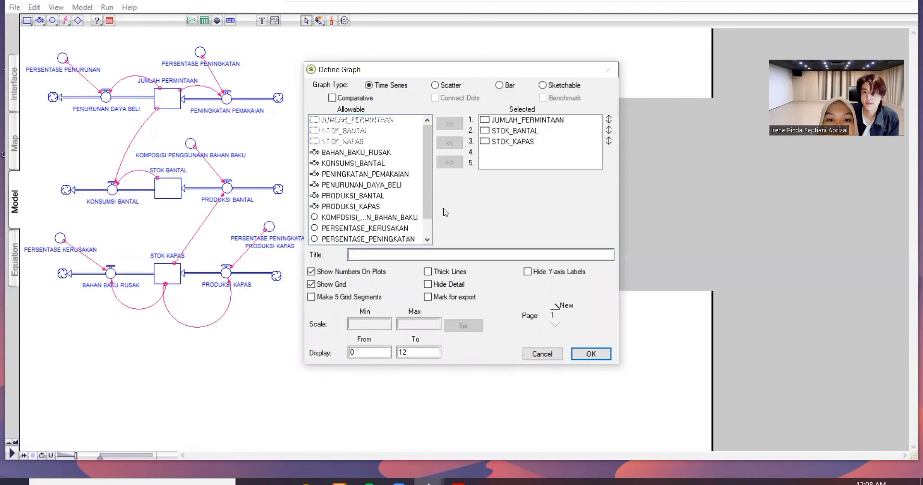
{"action": "double_click", "coordinate": [380, 197]}
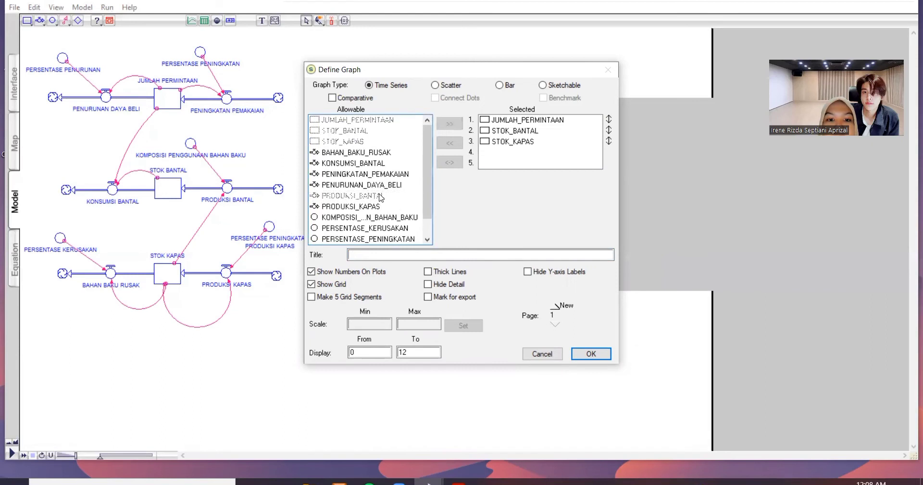
{"action": "double_click", "coordinate": [372, 163]}
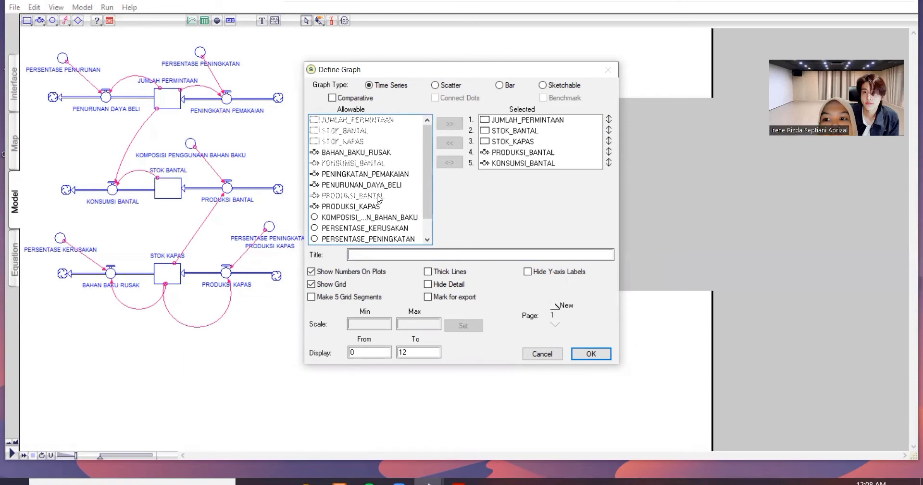
- Set the graph's display range to start from 1 and apply the graph definition
{"action": "double_click", "coordinate": [366, 347]}
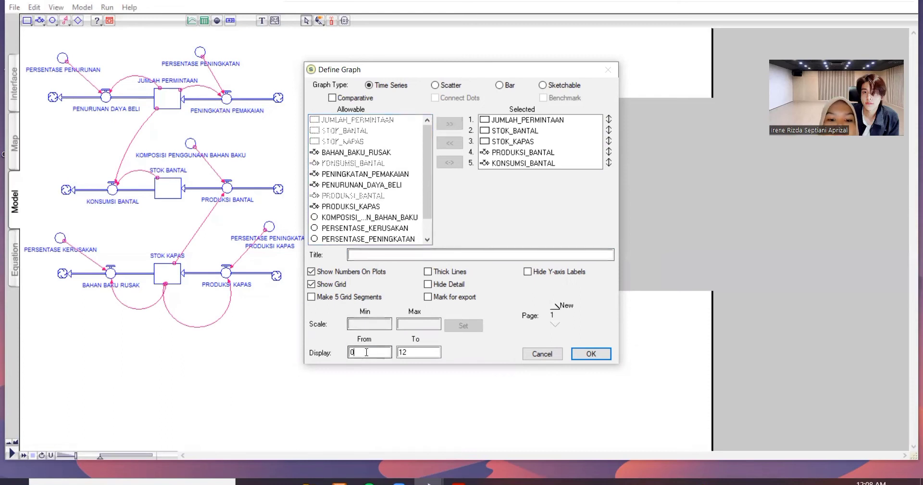
{"action": "key", "text": "BackSpace"}
{"action": "type", "text": "1"}
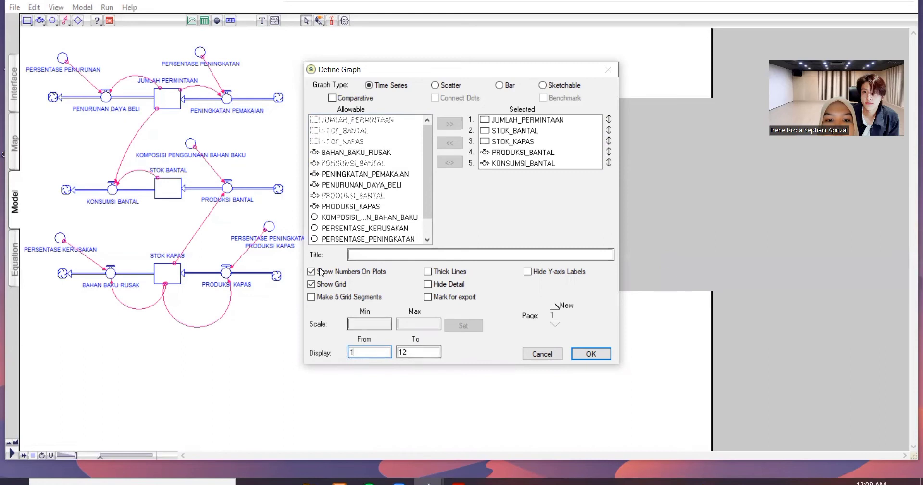
{"action": "left_click", "coordinate": [590, 354]}
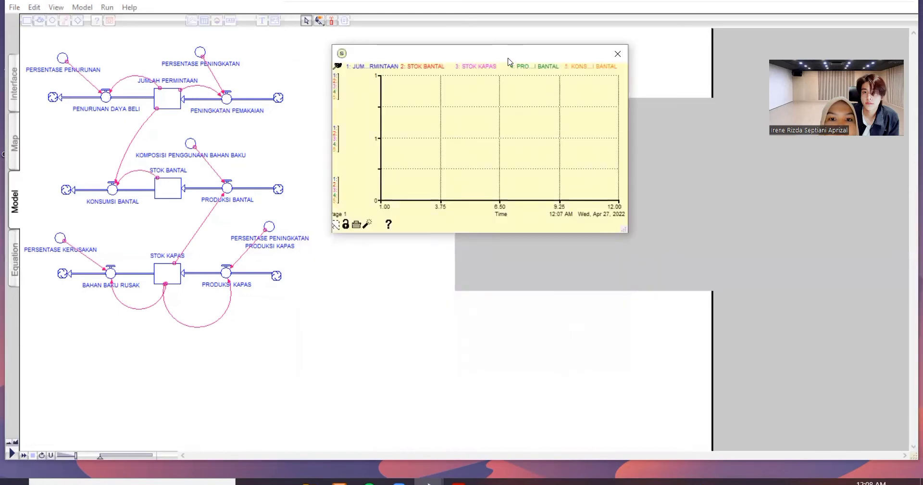
- Move the graph slightly closer to the model diagram and run the simulation
{"action": "left_click_drag", "start_coordinate": [509, 61], "coordinate": [494, 76]}
{"action": "left_click", "coordinate": [79, 83]}
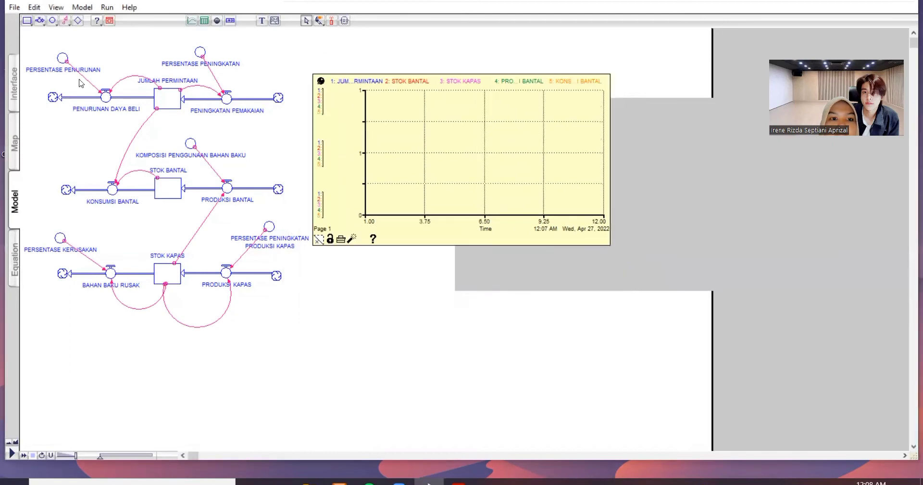
{"action": "left_click", "coordinate": [104, 7]}
{"action": "left_click", "coordinate": [120, 23]}
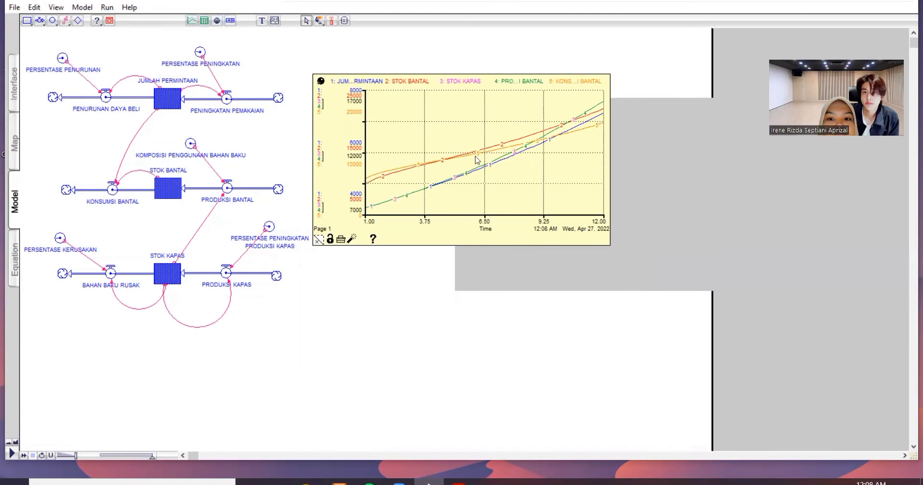
- Set the simulation's DT to 1.00 and its unit of time to Months in the run specs, and rerun the model
{"action": "left_click", "coordinate": [107, 7]}
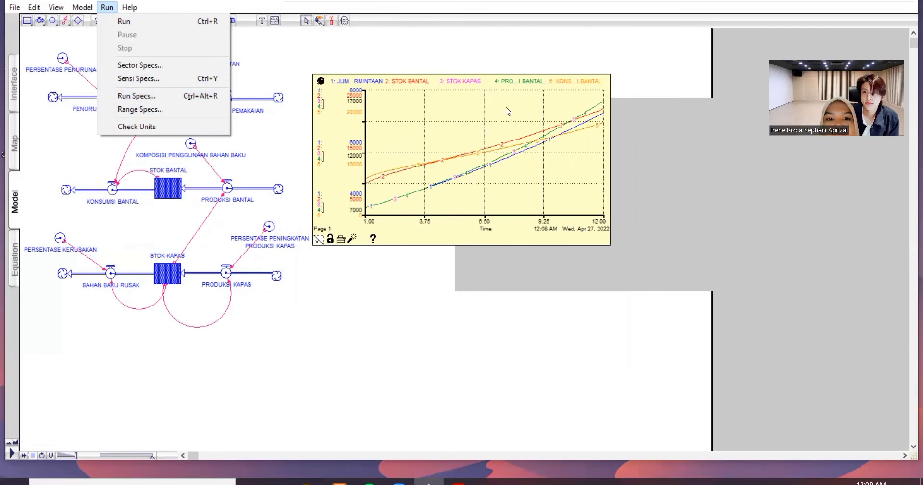
{"action": "left_click", "coordinate": [155, 98]}
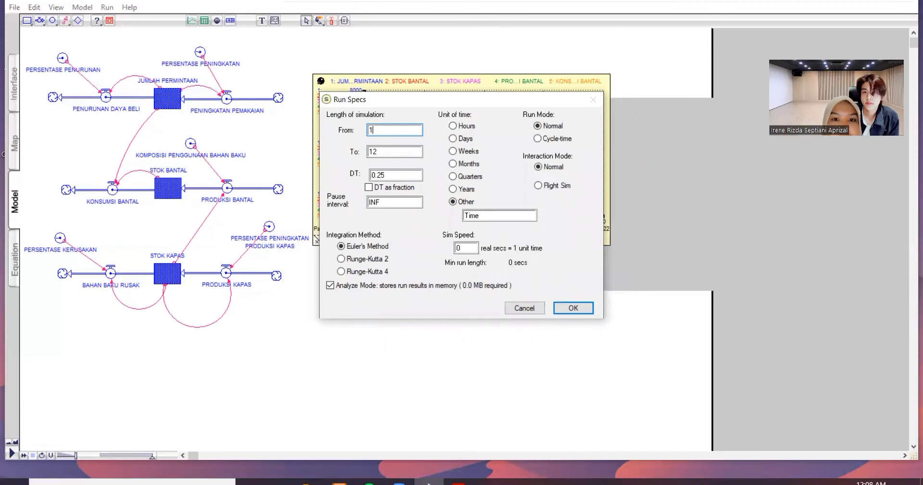
{"action": "left_click", "coordinate": [368, 151]}
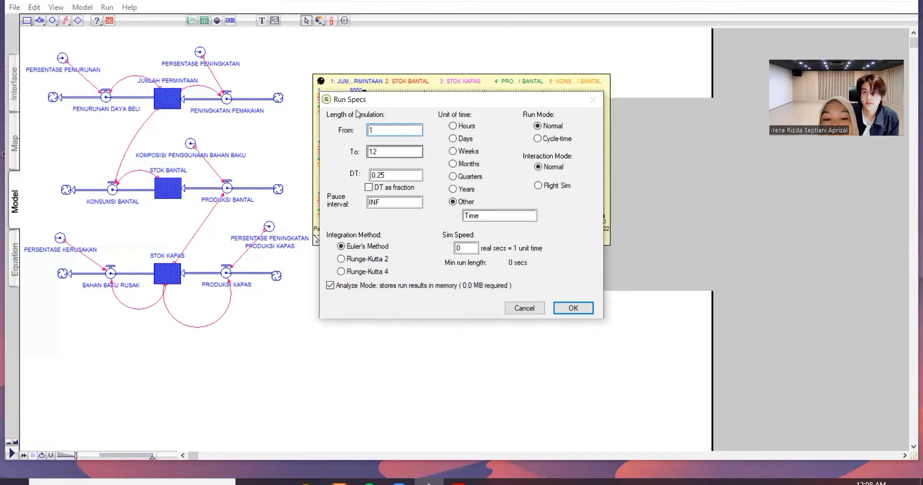
{"action": "left_click", "coordinate": [397, 174]}
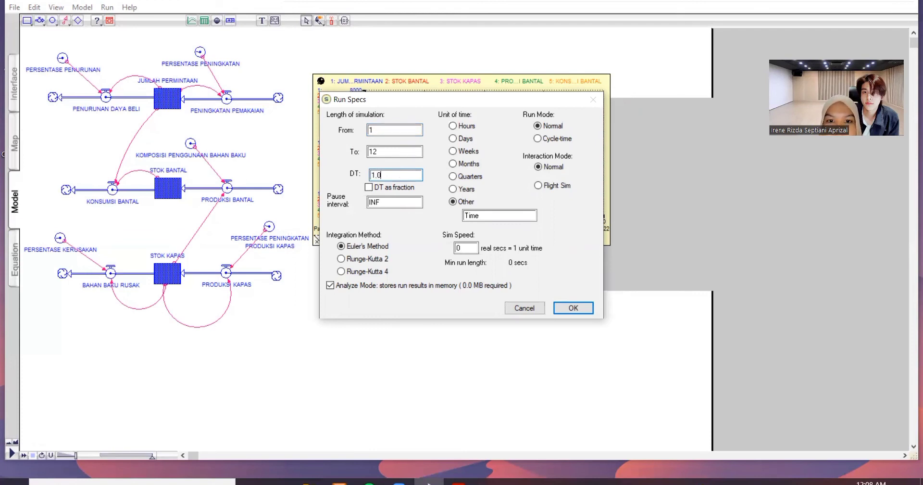
{"action": "left_click", "coordinate": [453, 164]}
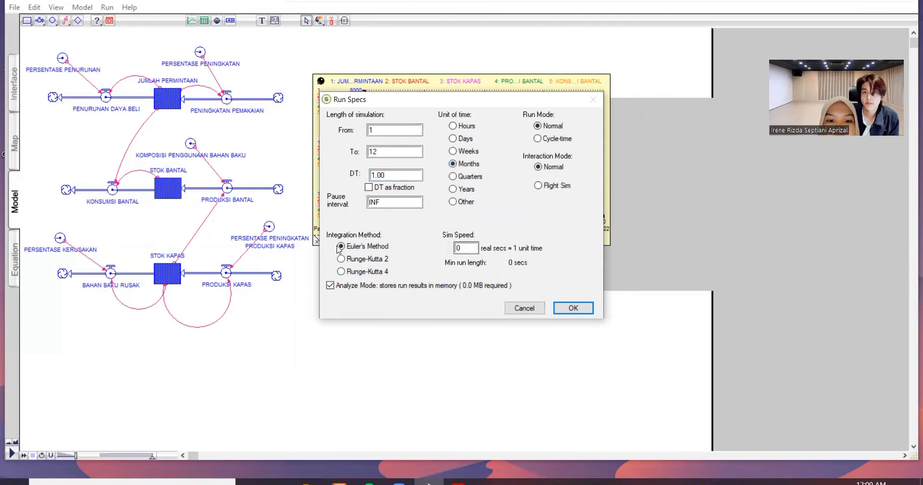
{"action": "left_click", "coordinate": [578, 307]}
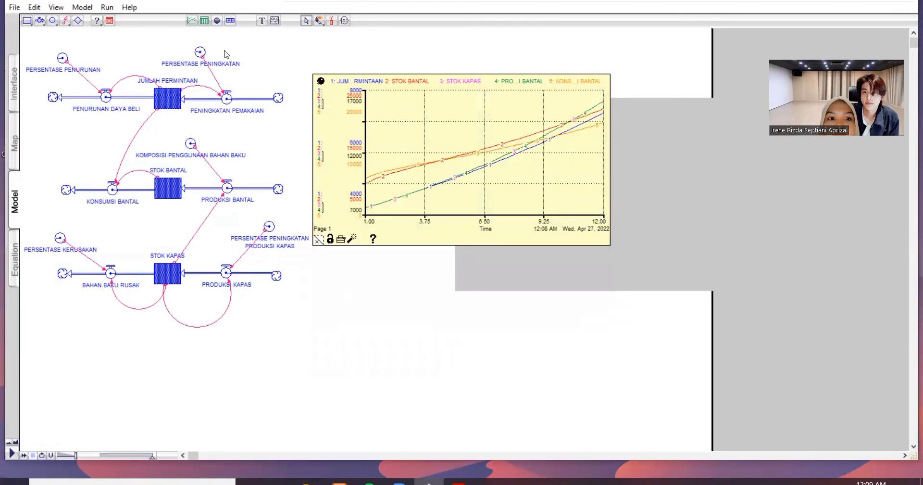
{"action": "left_click", "coordinate": [107, 7]}
{"action": "left_click", "coordinate": [124, 22]}
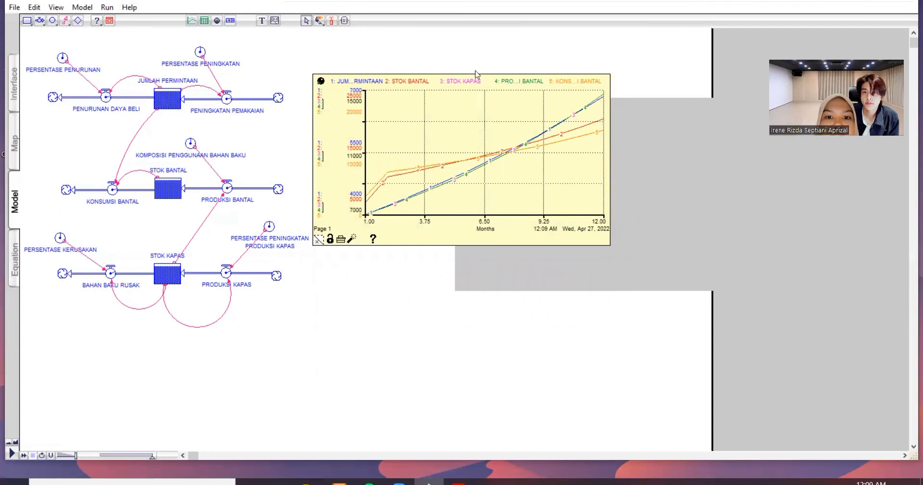
- Move the graph pad slightly higher on the model page and pin it there
{"action": "left_click", "coordinate": [320, 81]}
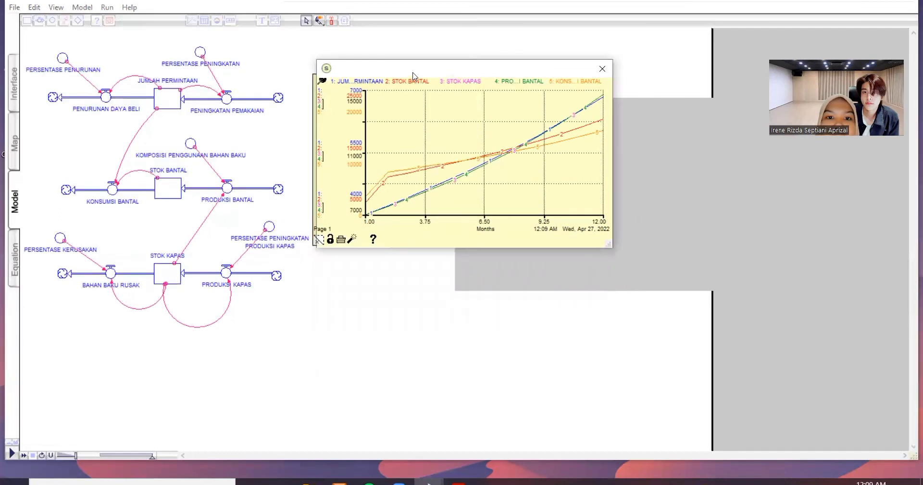
{"action": "left_click_drag", "start_coordinate": [413, 73], "coordinate": [416, 61]}
{"action": "left_click", "coordinate": [326, 70]}
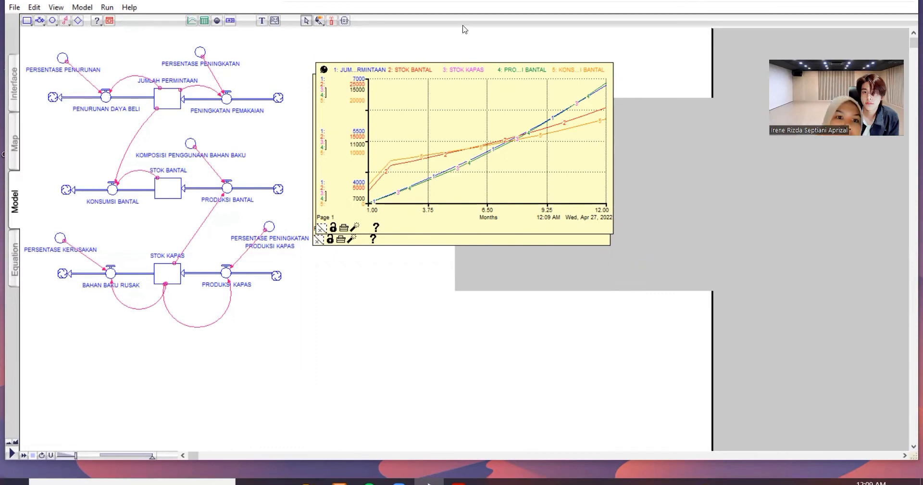
- Add a table pad to the model and pin it in the empty area just below the graph
{"action": "left_click", "coordinate": [204, 21]}
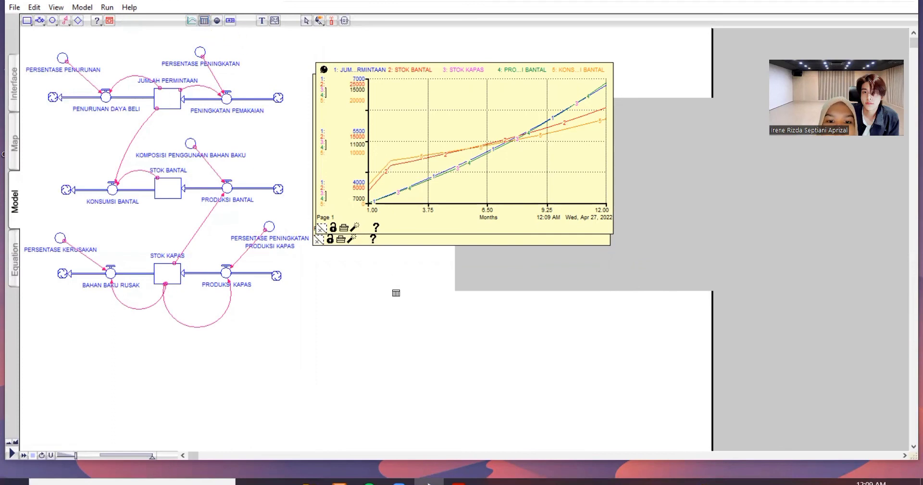
{"action": "left_click", "coordinate": [400, 312]}
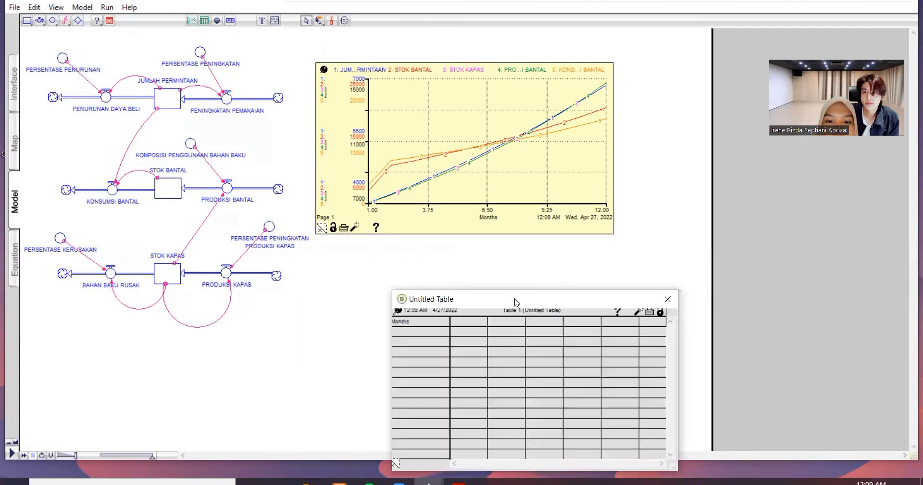
{"action": "left_click_drag", "start_coordinate": [515, 301], "coordinate": [460, 271]}
{"action": "left_click", "coordinate": [342, 280]}
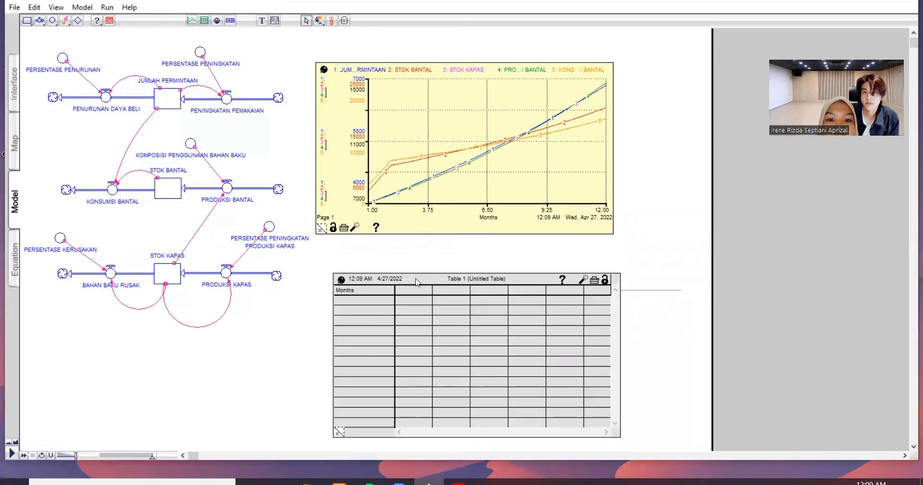
- Define the table with JUMLAH_PERMINTAAN, STOK_BANTAL, STOK_KAPAS, PRODUKSI_BANTAL and KONSUMSI_BANTAL as its variables
{"action": "double_click", "coordinate": [416, 281]}
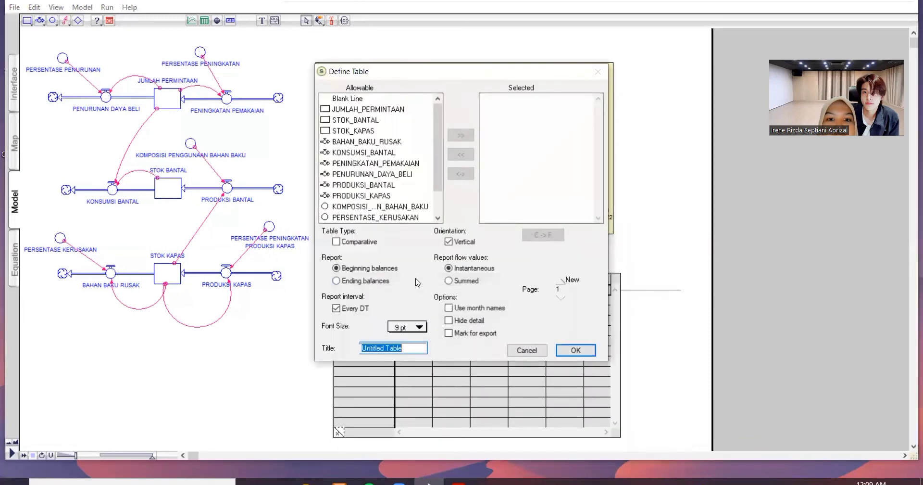
{"action": "double_click", "coordinate": [379, 111]}
{"action": "double_click", "coordinate": [368, 120]}
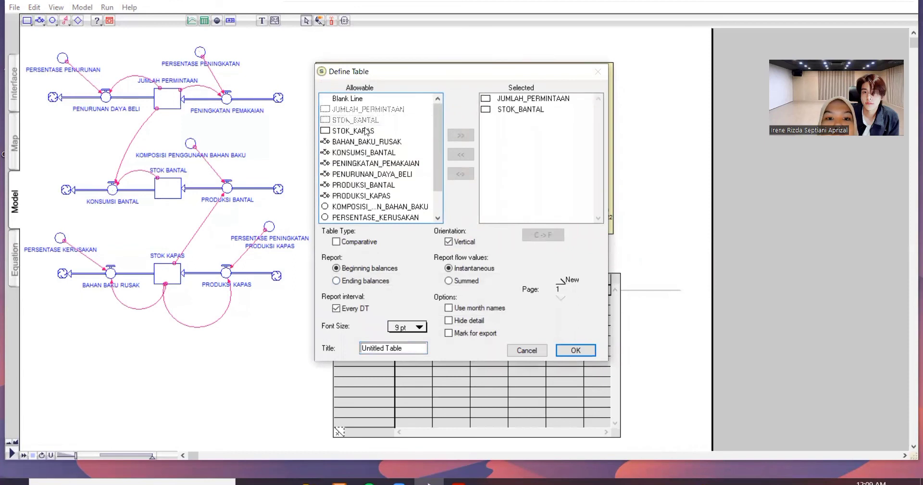
{"action": "double_click", "coordinate": [366, 131]}
{"action": "double_click", "coordinate": [372, 187]}
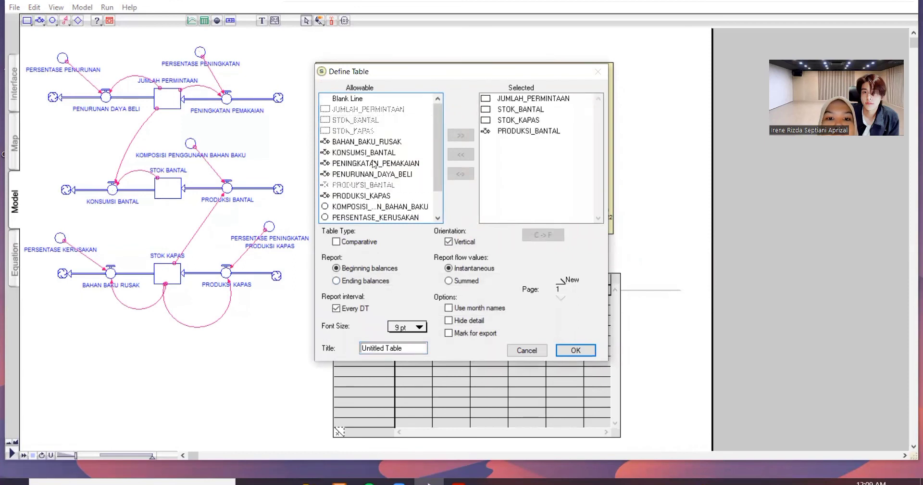
{"action": "double_click", "coordinate": [377, 153]}
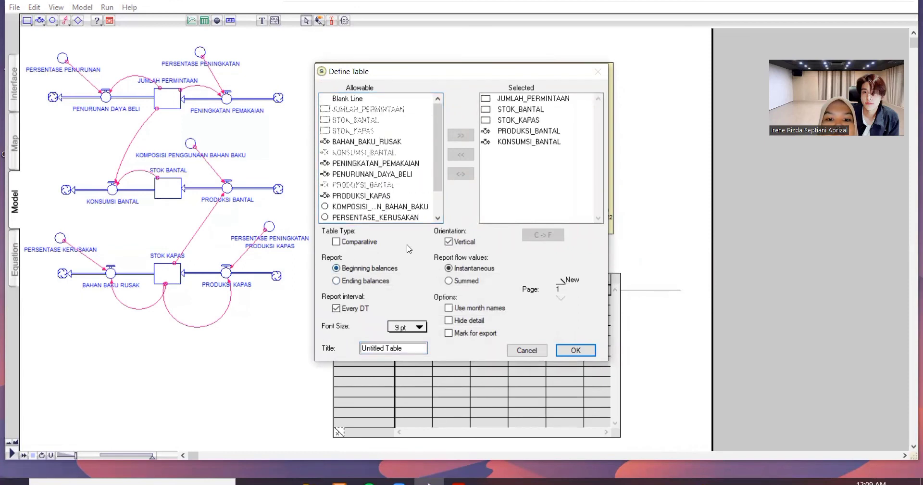
{"action": "left_click", "coordinate": [426, 346]}
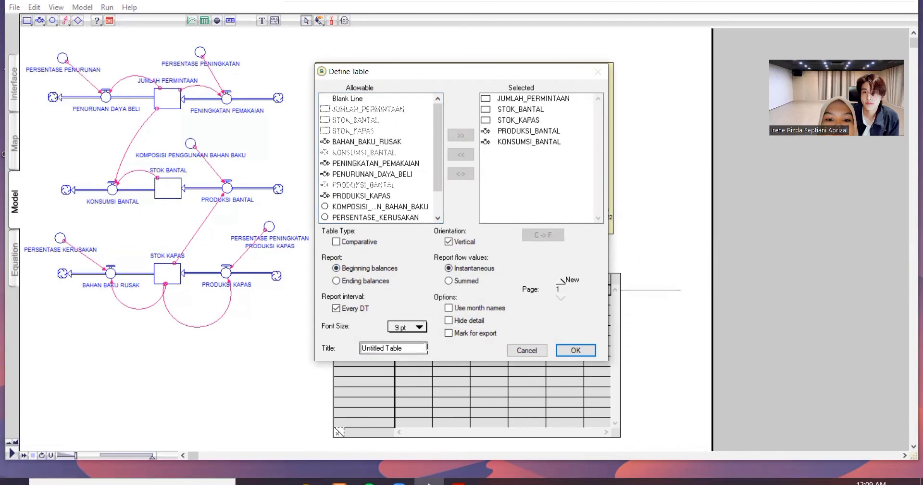
{"action": "left_click", "coordinate": [577, 351]}
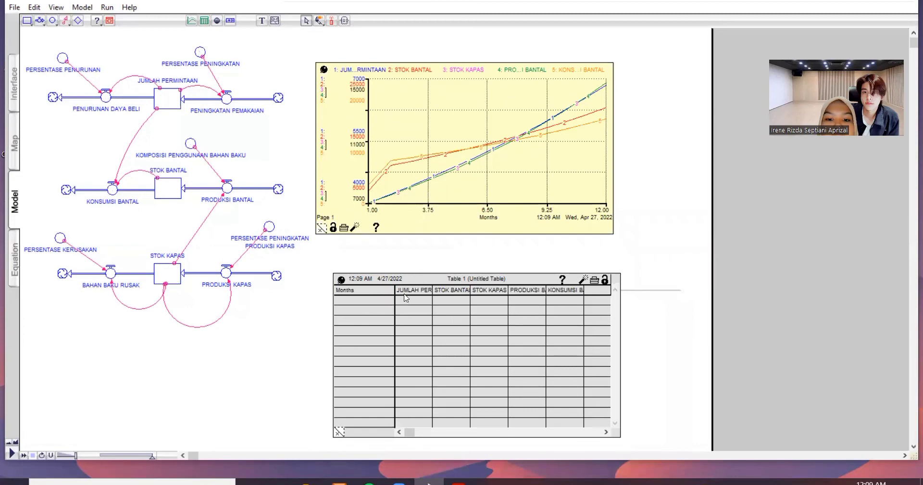
- Review and accept the run specs, and run the simulation to fill the new table
{"action": "left_click", "coordinate": [107, 11]}
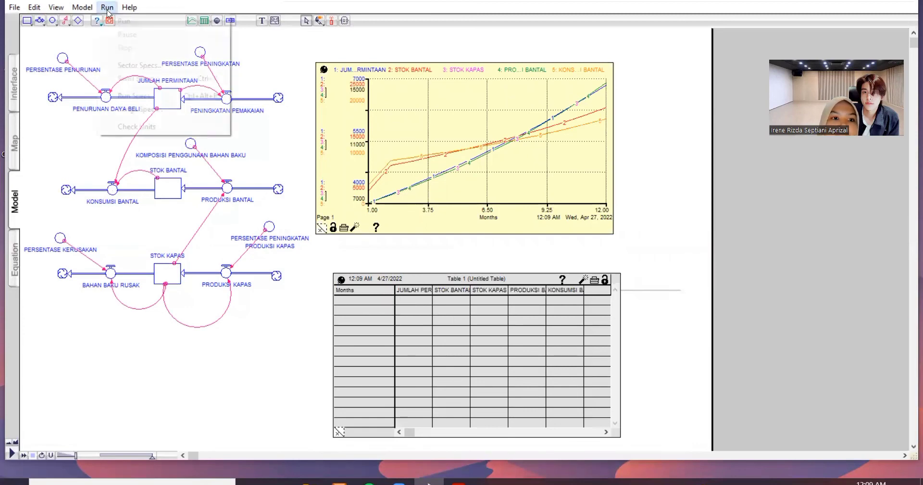
{"action": "left_click", "coordinate": [136, 97]}
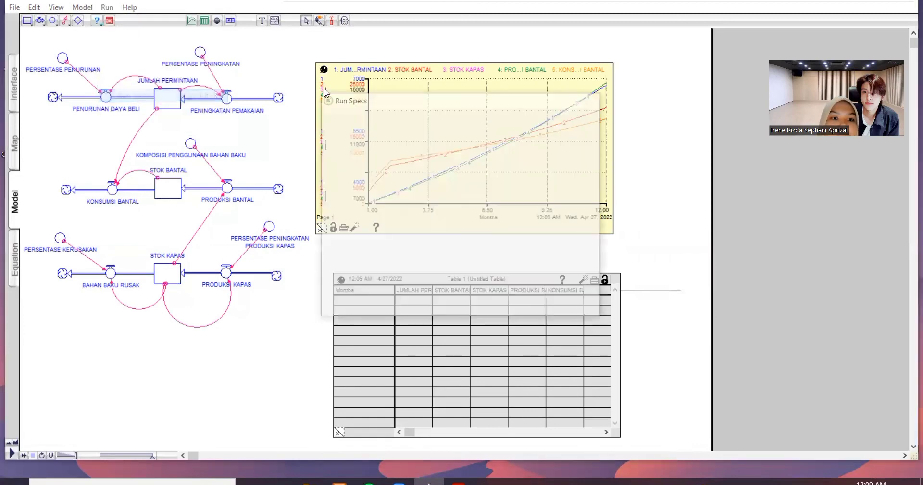
{"action": "left_click", "coordinate": [574, 308]}
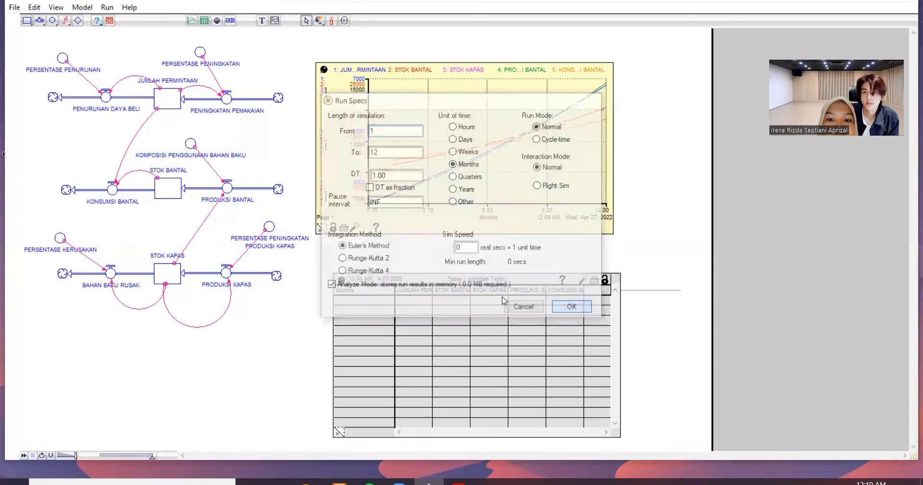
{"action": "left_click", "coordinate": [107, 8]}
{"action": "left_click", "coordinate": [121, 21]}
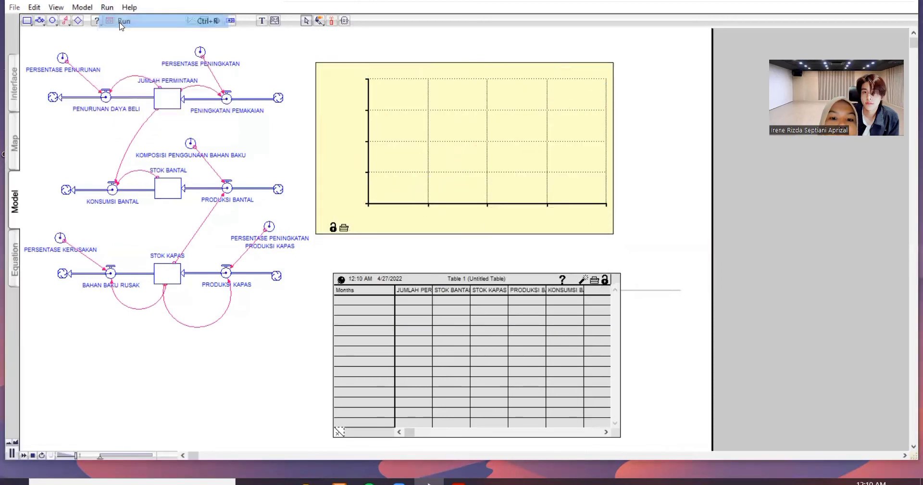